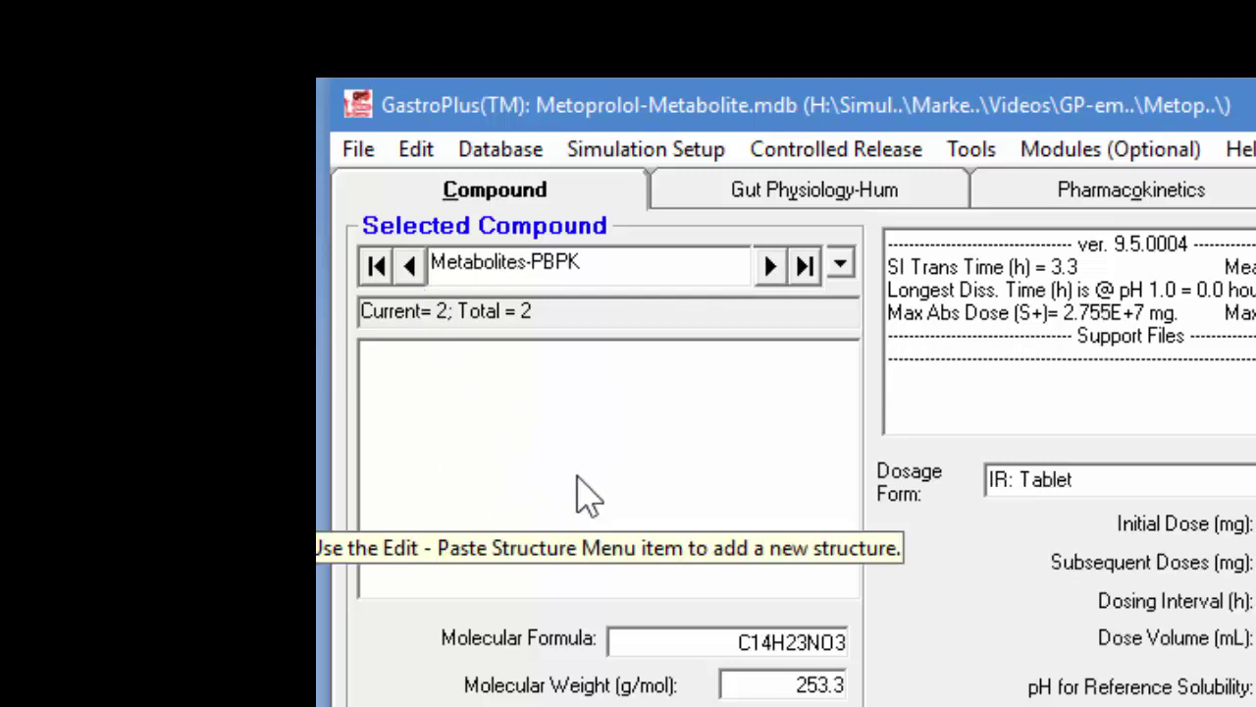
Create a PBPK physiology for the Metoprolol-PBPK record: healthy 30-year-old American male, 86.27 kg, saved as HumAmeMalHlthy30YO_86.27kg.pbk.
{"action": "left_click", "coordinate": [411, 266]}
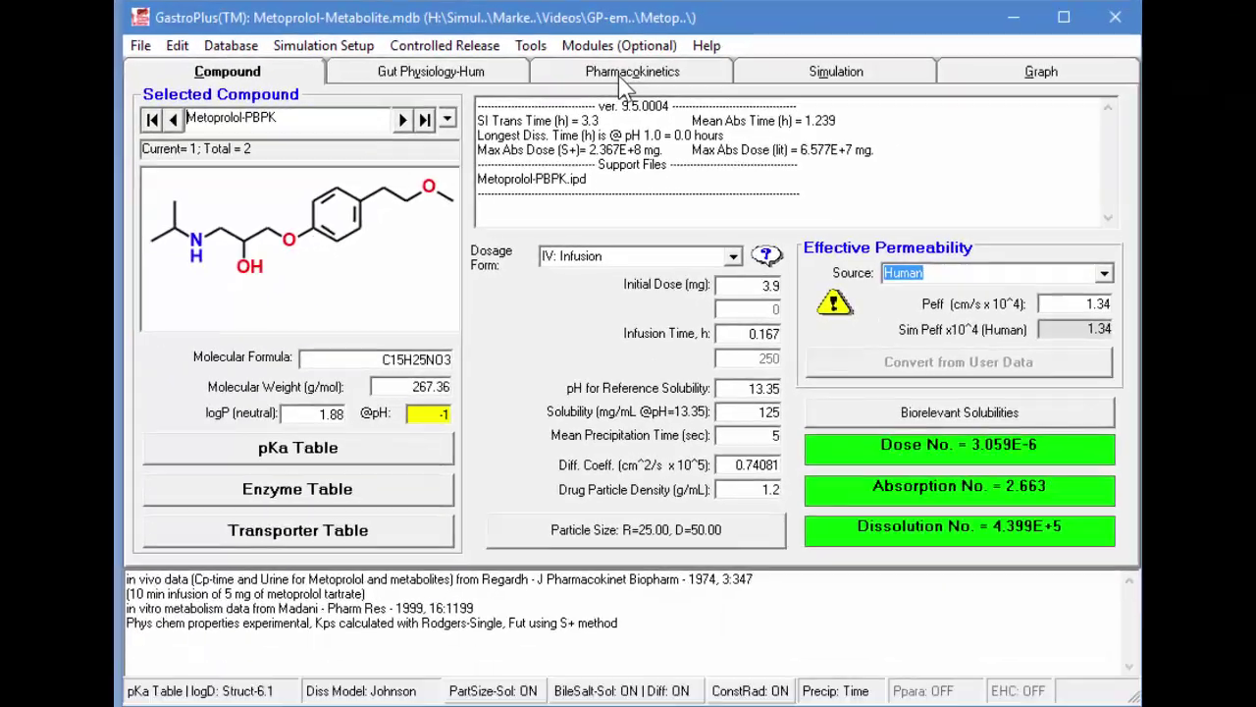
{"action": "left_click", "coordinate": [618, 76]}
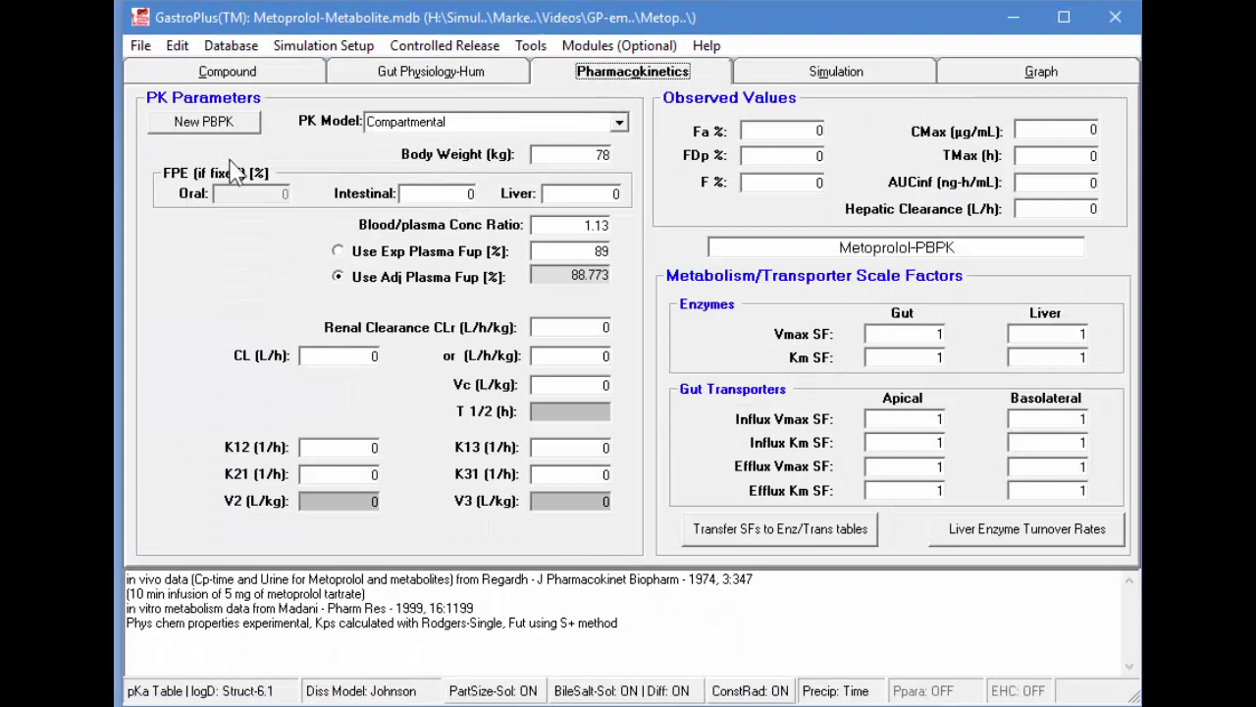
{"action": "left_click", "coordinate": [223, 122]}
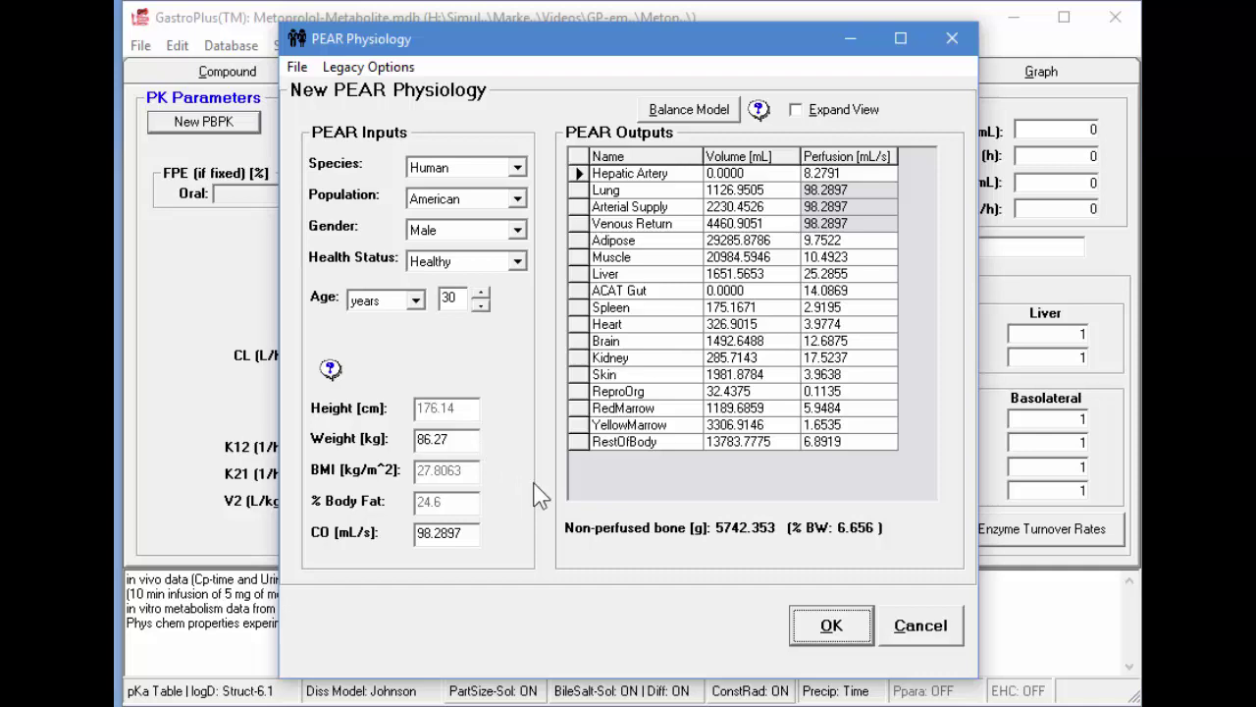
{"action": "left_click", "coordinate": [802, 619]}
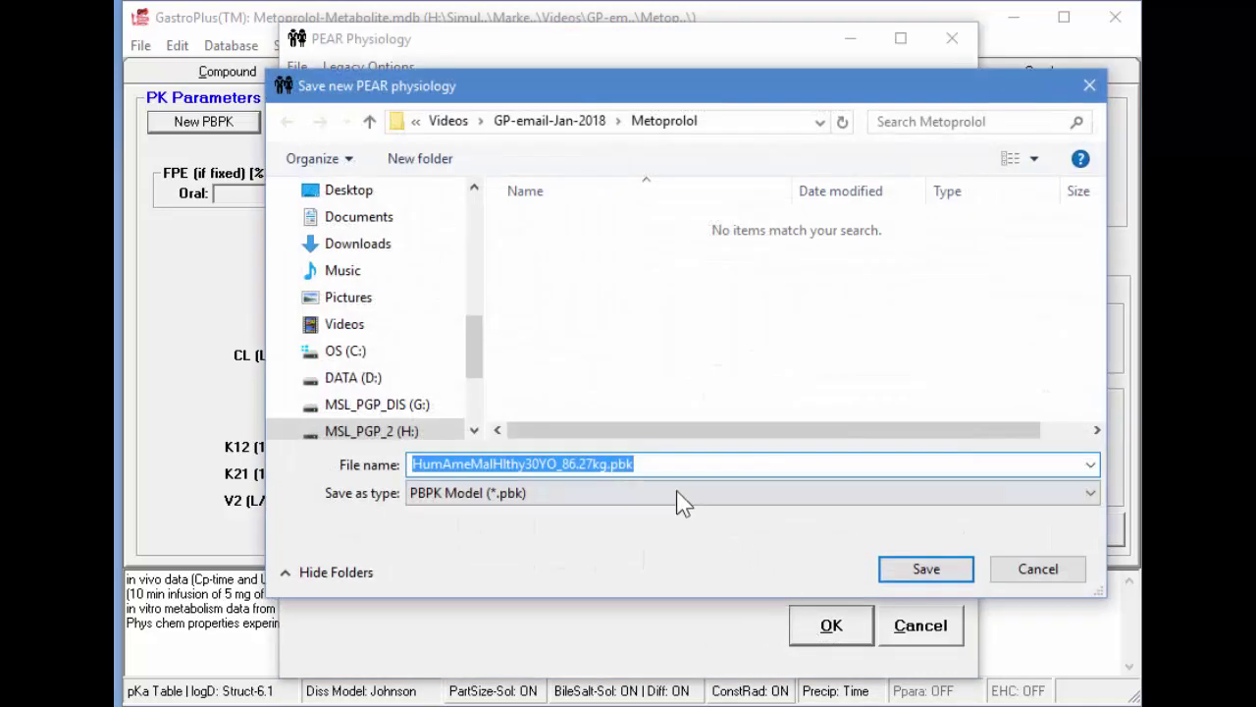
{"action": "left_click", "coordinate": [922, 573]}
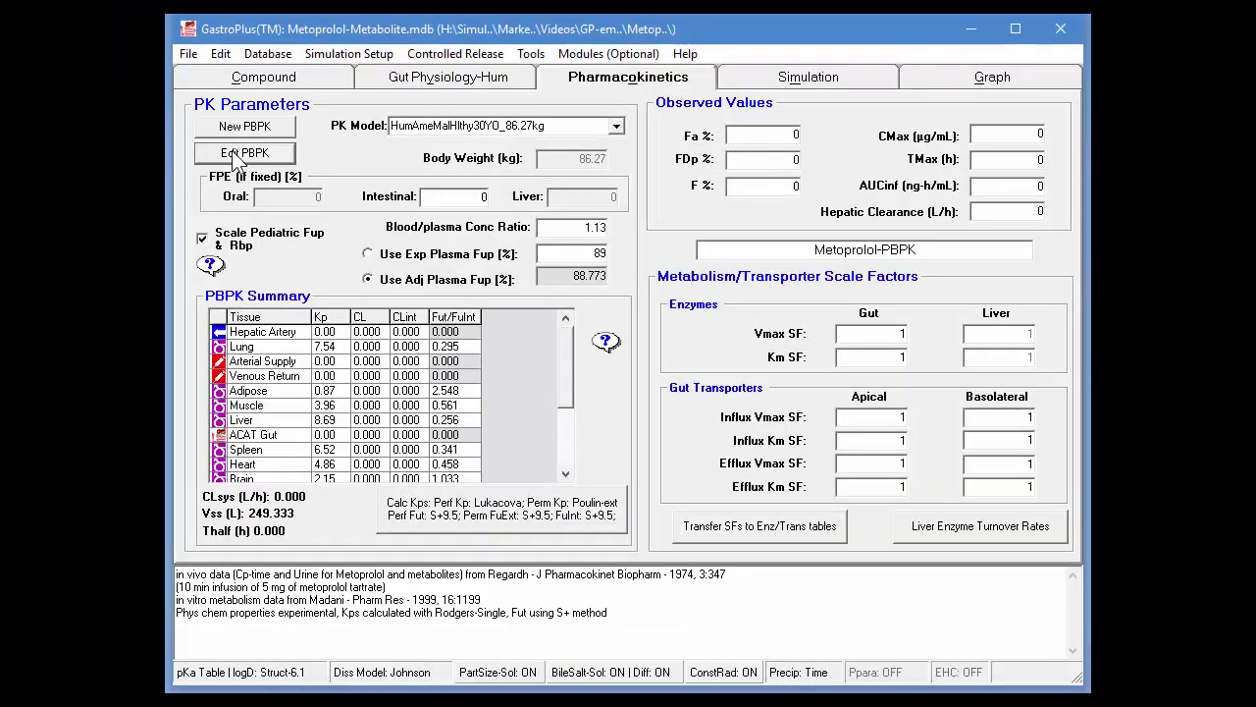
Set the kidney's renal filtration estimate method to fup*GFR in the Metoprolol-PBPK model, save the tissue and close the model editor.
{"action": "left_click", "coordinate": [203, 147]}
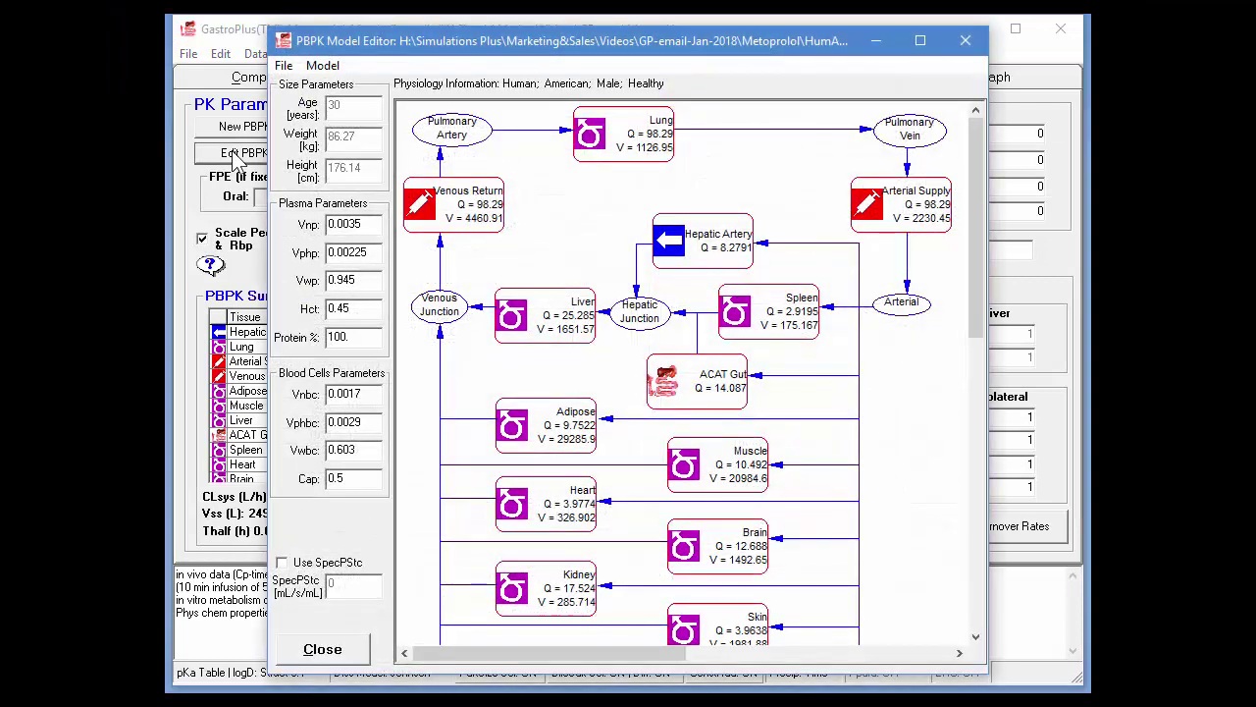
{"action": "double_click", "coordinate": [579, 609]}
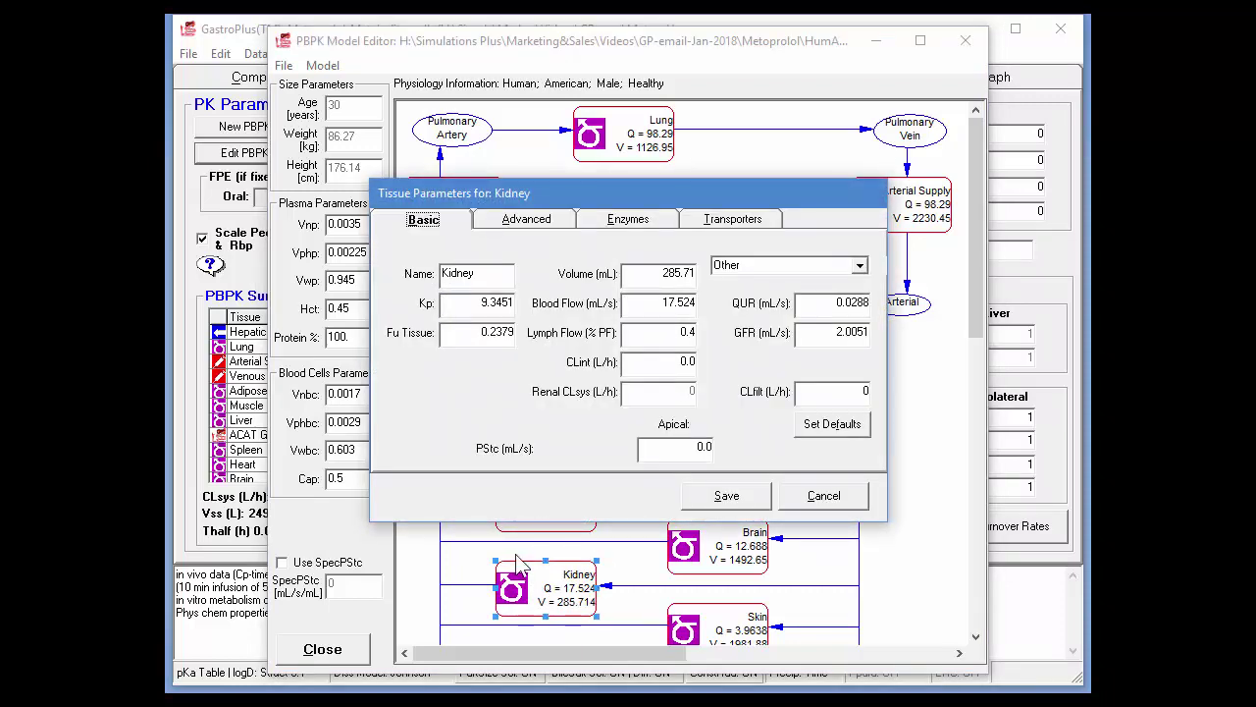
{"action": "left_click", "coordinate": [860, 267]}
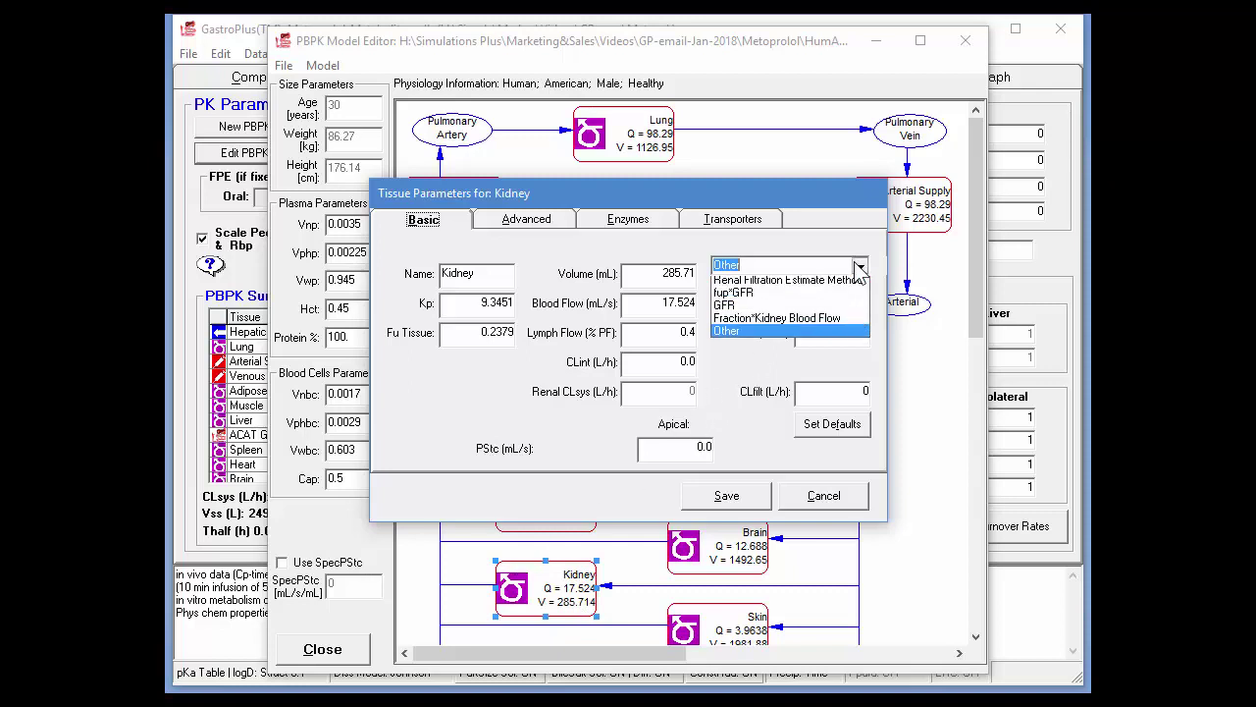
{"action": "left_click", "coordinate": [793, 297]}
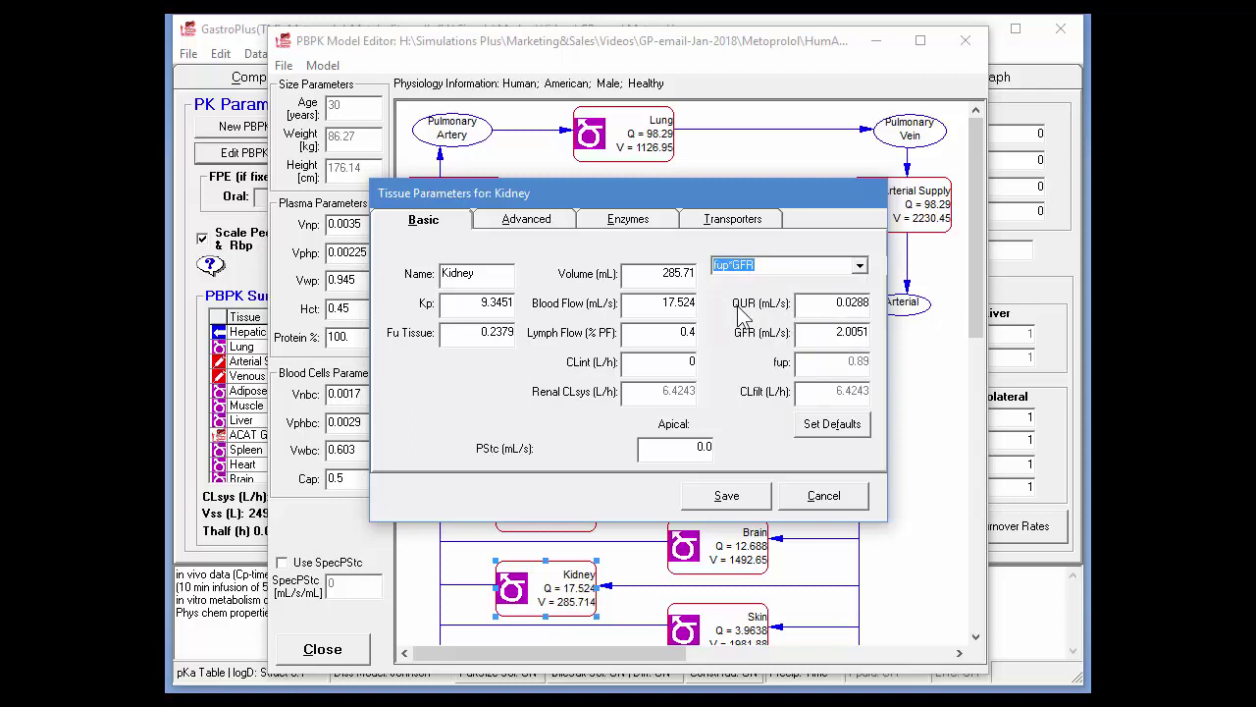
{"action": "left_click", "coordinate": [724, 496]}
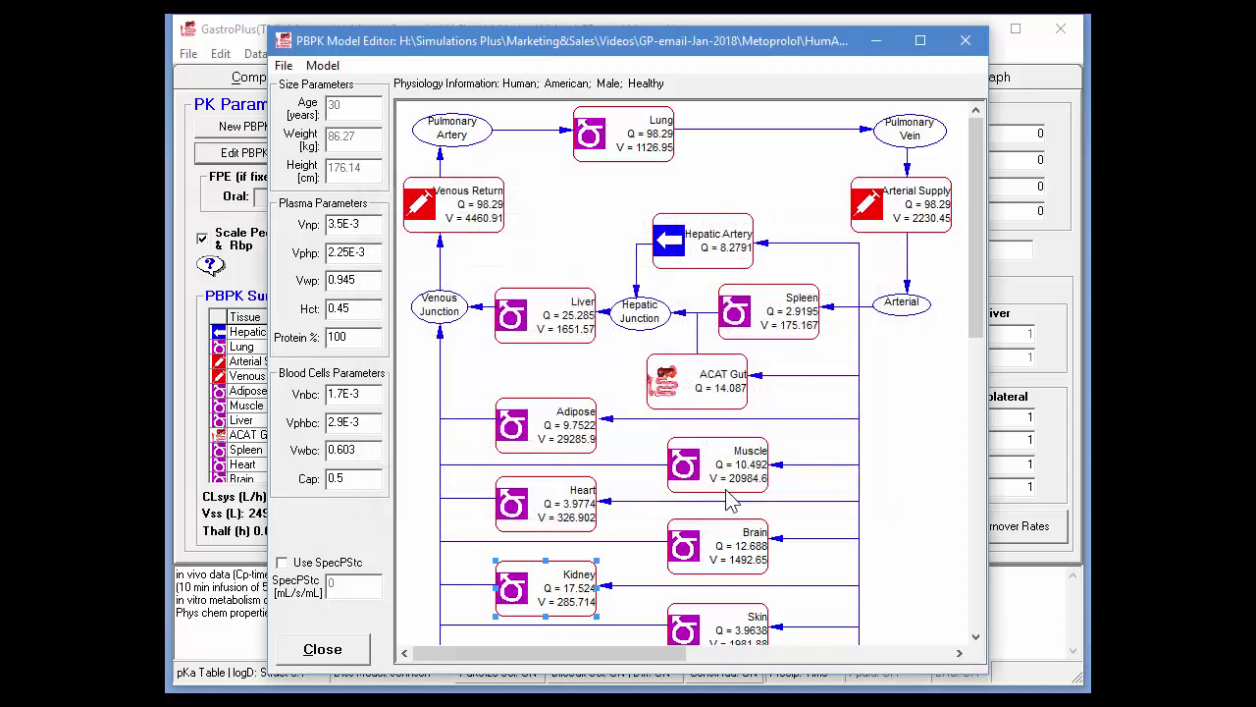
{"action": "left_click", "coordinate": [281, 66]}
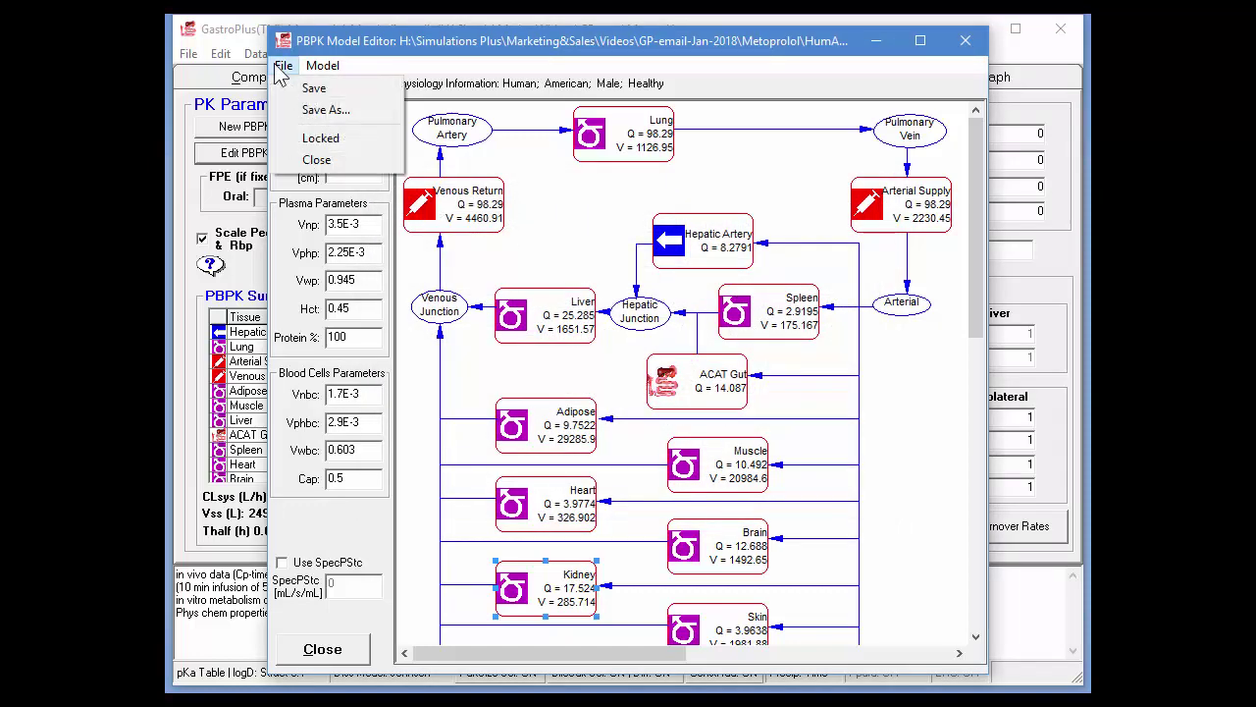
{"action": "left_click", "coordinate": [316, 162]}
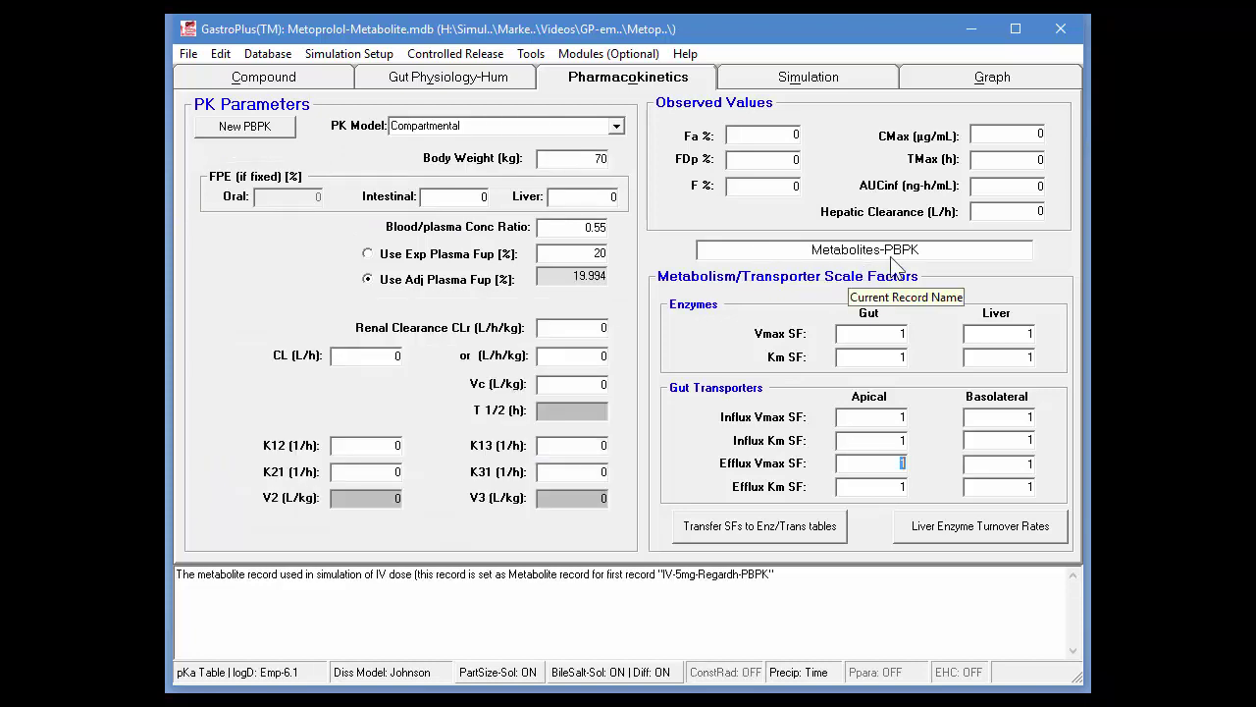
Assign the HumAmeMalHlthy30YO_86.27kg PK model to the Metabolites-PBPK record and save the change to the record.
{"action": "left_click", "coordinate": [615, 125]}
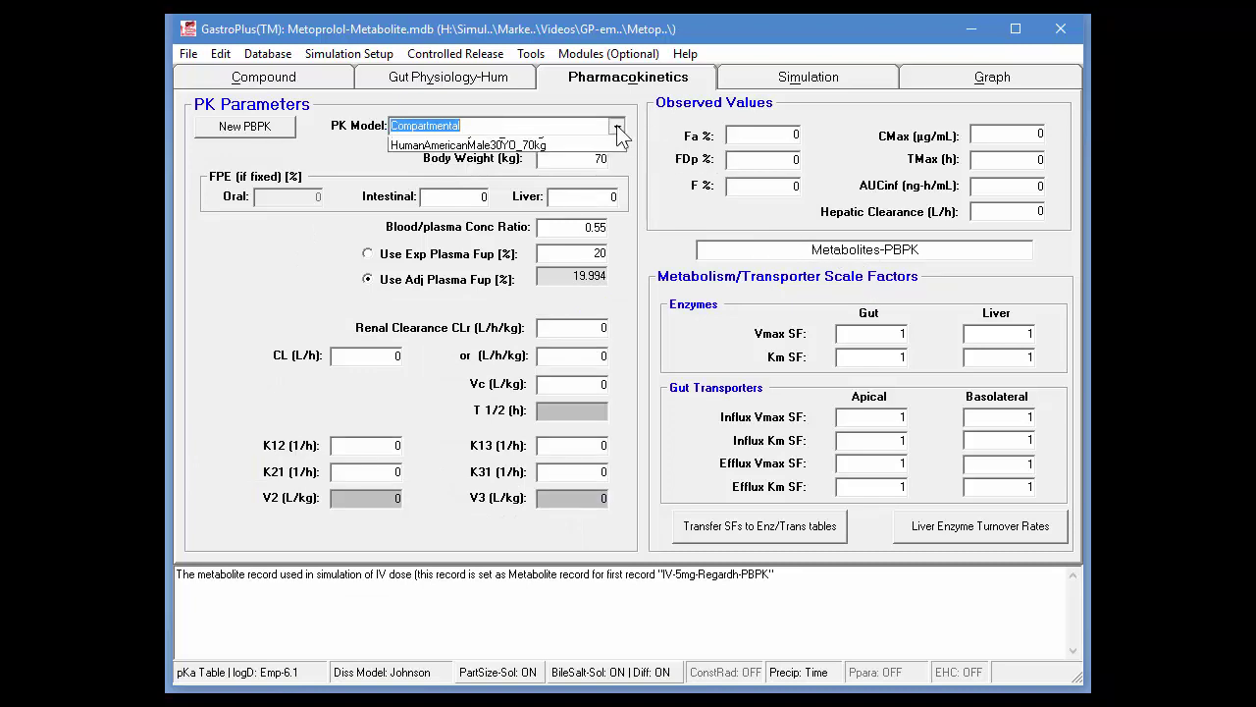
{"action": "left_click", "coordinate": [553, 156]}
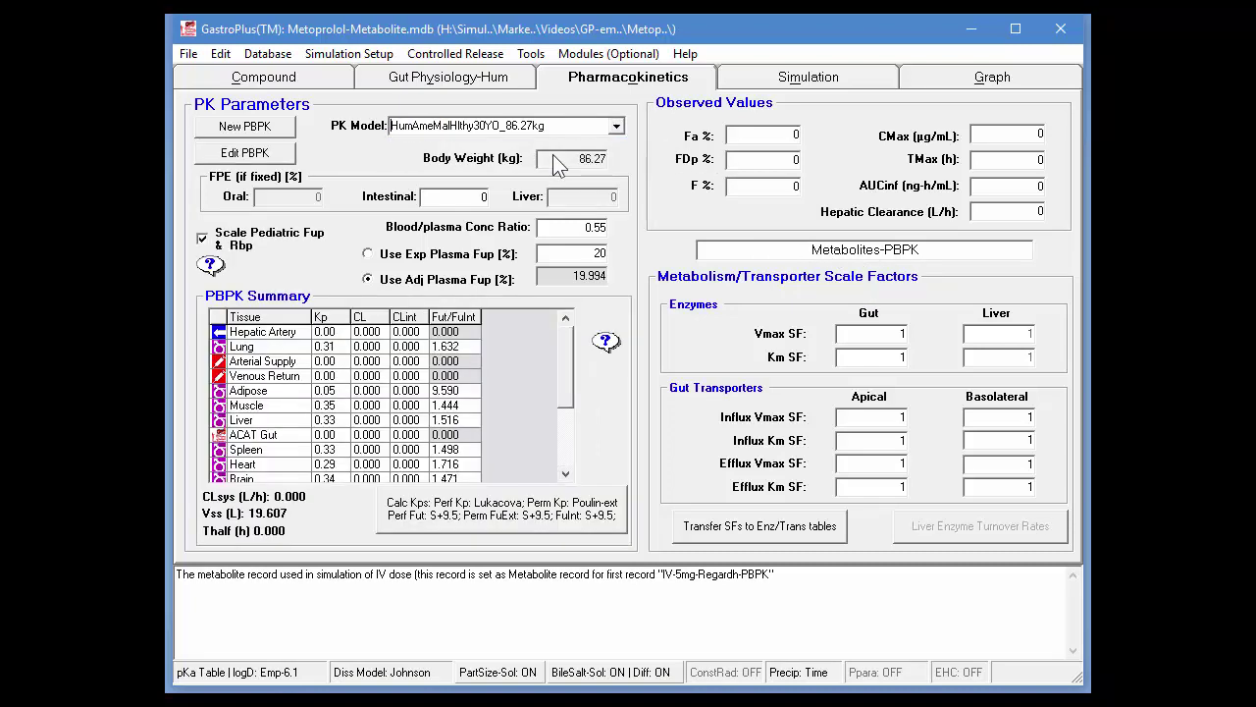
{"action": "left_click", "coordinate": [246, 160]}
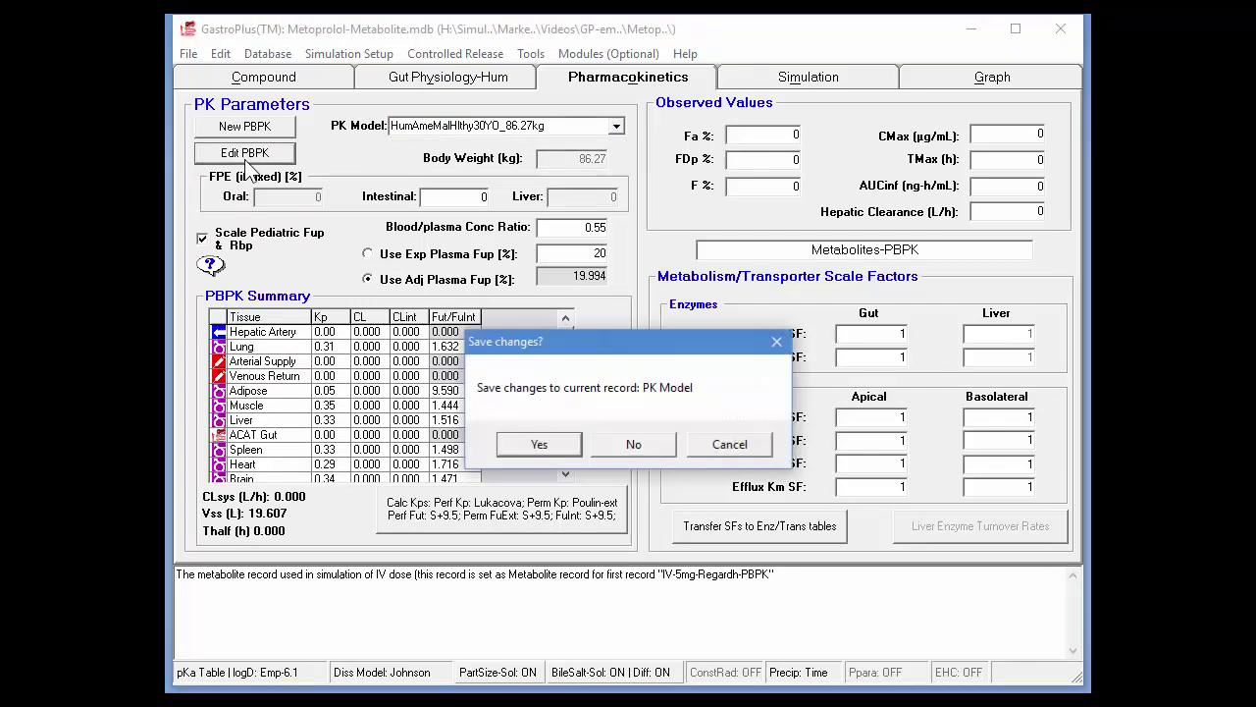
{"action": "left_click", "coordinate": [539, 445]}
Set the kidney's CLfilt to 5 L/h for the Metabolites-PBPK record, save the tissue and leave the model editor.
{"action": "double_click", "coordinate": [589, 606]}
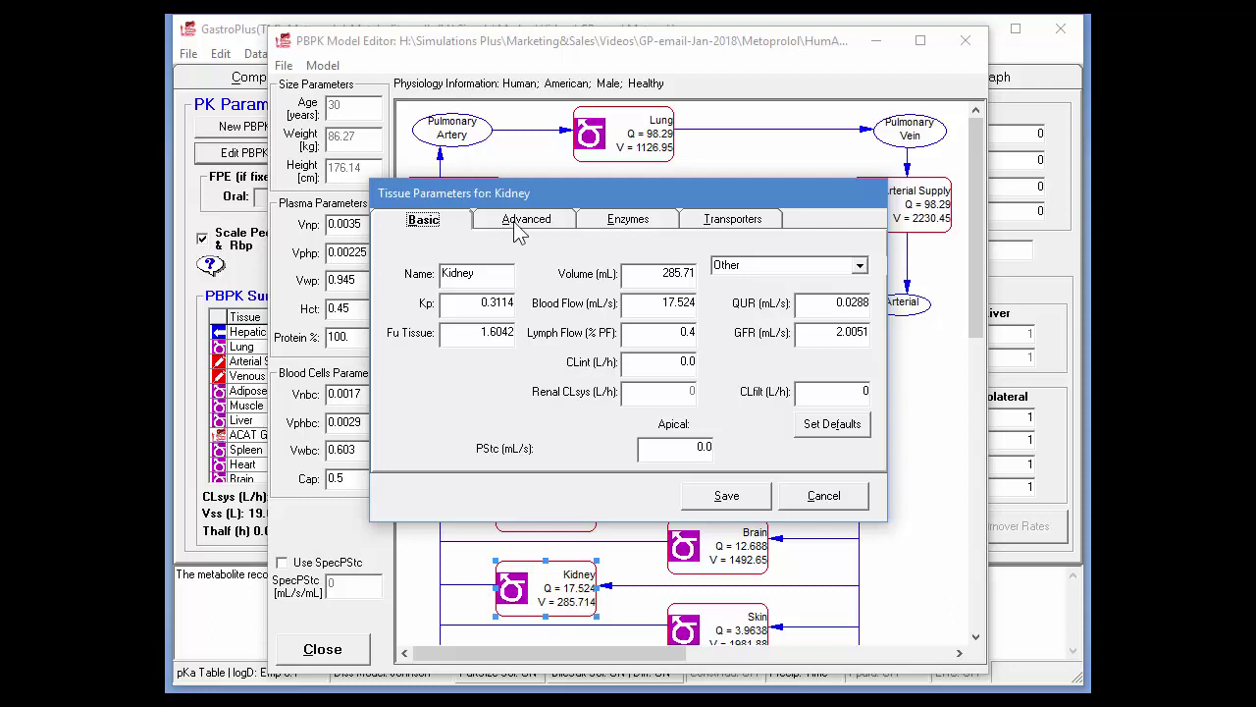
{"action": "left_click", "coordinate": [856, 390]}
{"action": "type", "text": "5"}
{"action": "left_click", "coordinate": [726, 496]}
{"action": "key", "text": "Escape"}
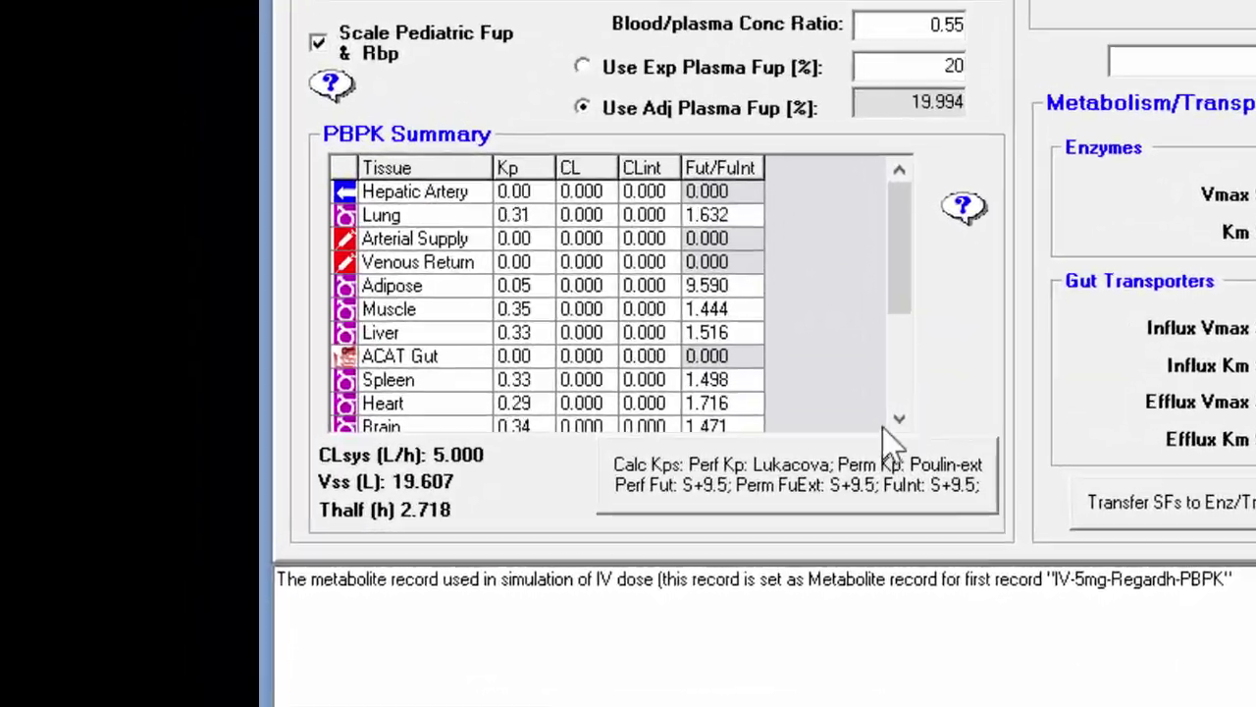
Examine the kidney clearance in the PBPK summaries of the Metabolites-PBPK and Metoprolol-PBPK records, ending on Metoprolol-PBPK.
{"action": "left_click", "coordinate": [899, 418]}
{"action": "left_click", "coordinate": [899, 418]}
{"action": "left_click", "coordinate": [899, 418]}
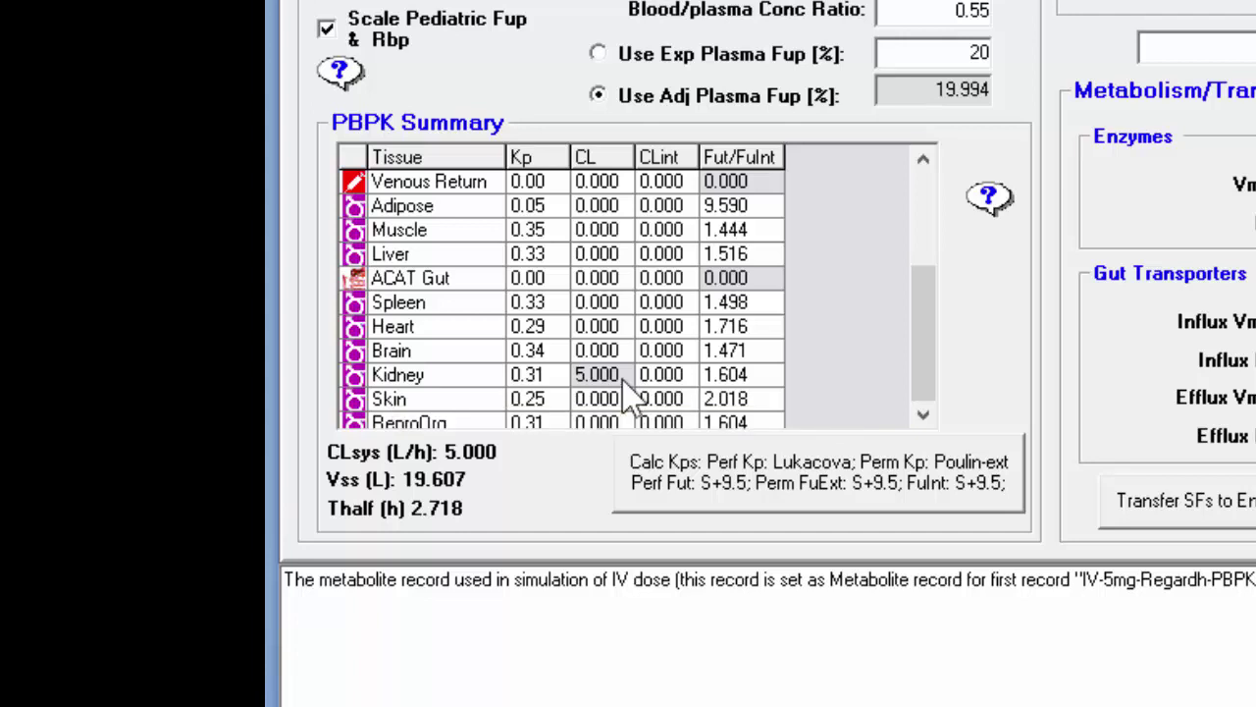
{"action": "key", "text": "Up"}
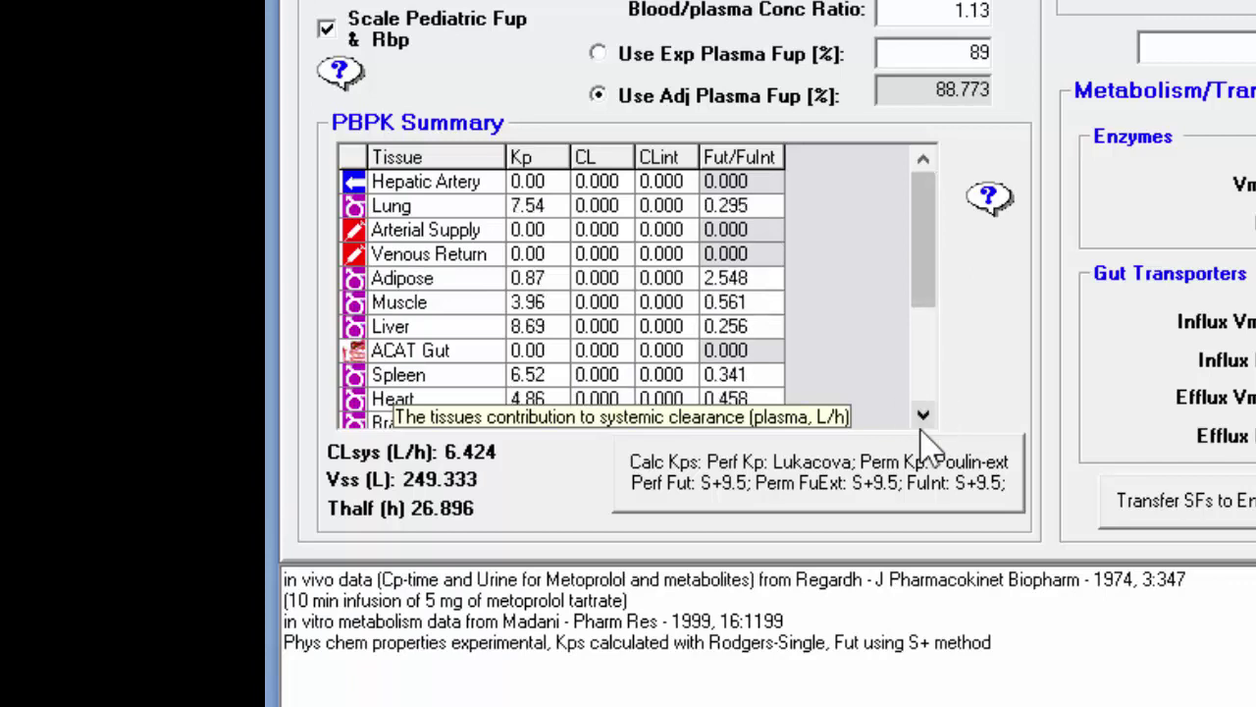
{"action": "left_click", "coordinate": [922, 414]}
{"action": "left_click", "coordinate": [923, 414]}
{"action": "left_click", "coordinate": [922, 414]}
{"action": "left_click", "coordinate": [923, 414]}
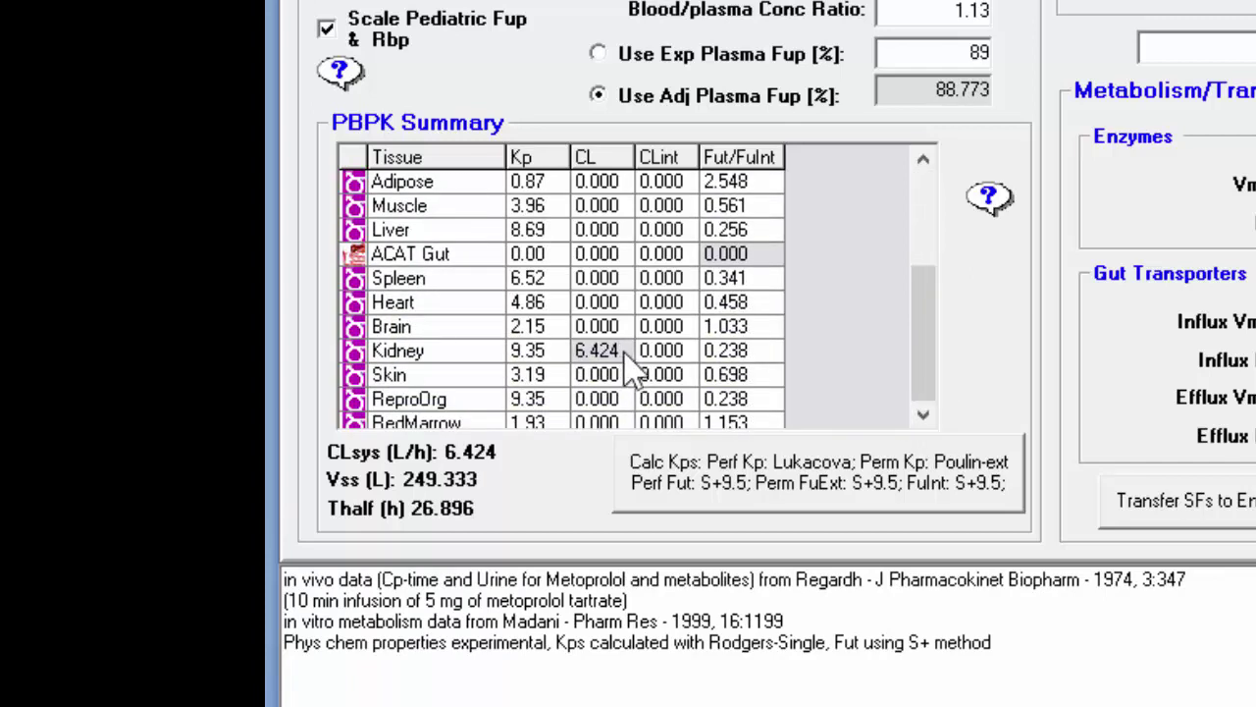
{"action": "mouse_move", "coordinate": [629, 368]}
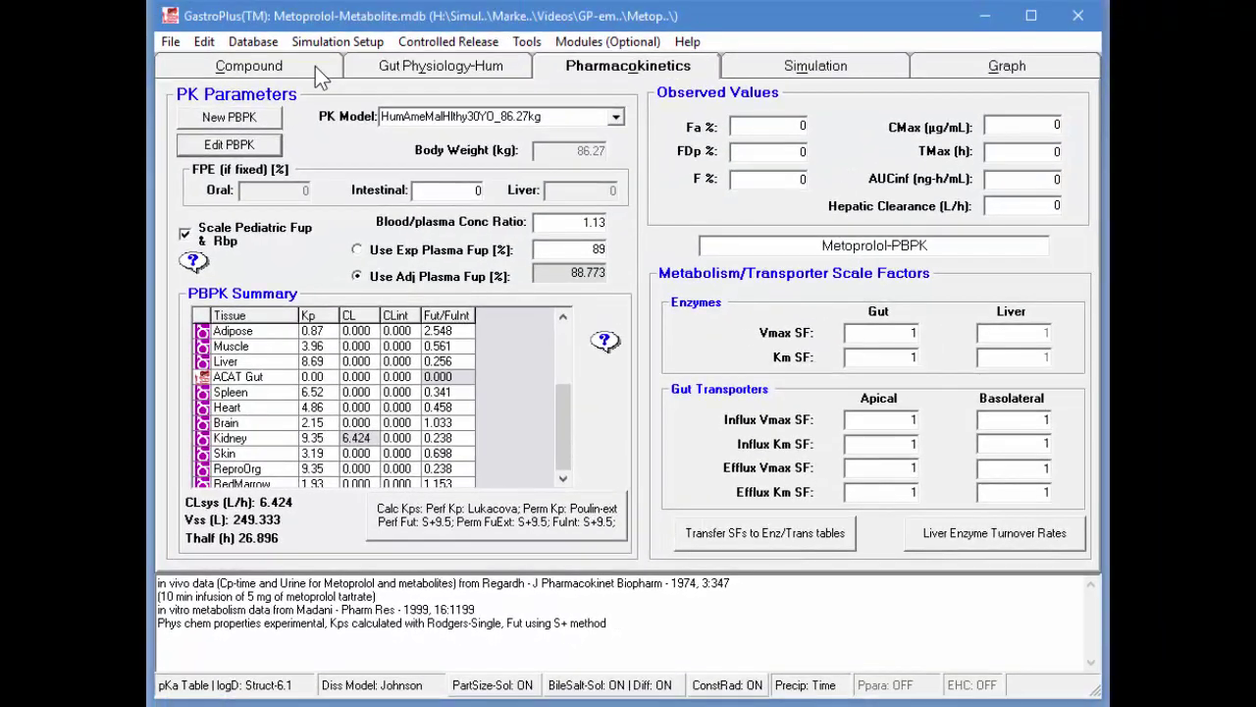
Add a 2D6 enzyme row with PBPK as its location to the Metoprolol-PBPK enzyme table.
{"action": "left_click", "coordinate": [315, 66]}
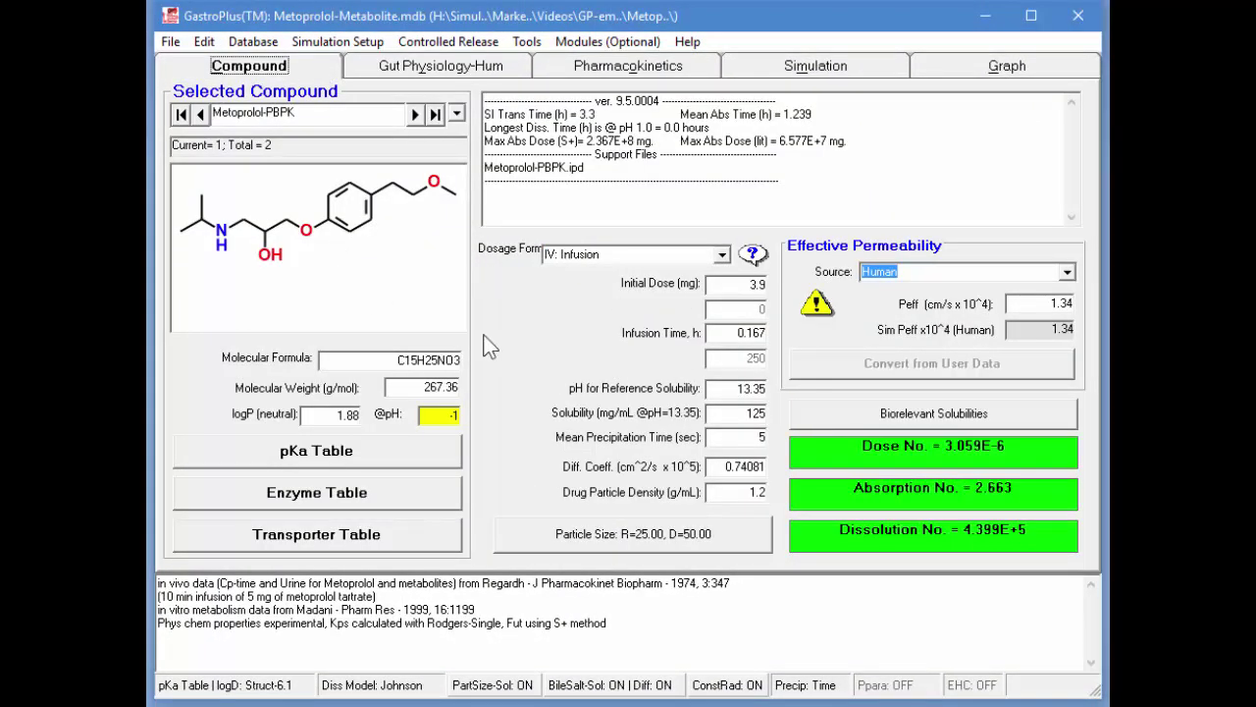
{"action": "left_click", "coordinate": [392, 500]}
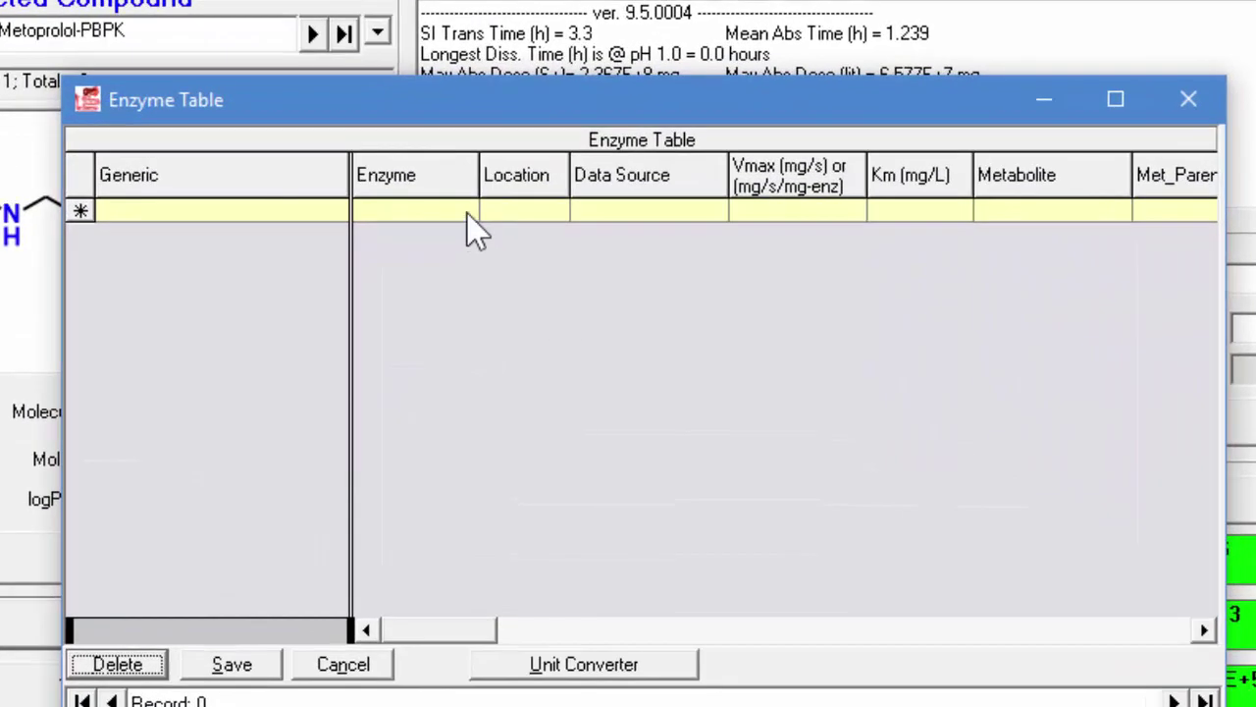
{"action": "left_click", "coordinate": [466, 212]}
{"action": "left_click", "coordinate": [466, 211]}
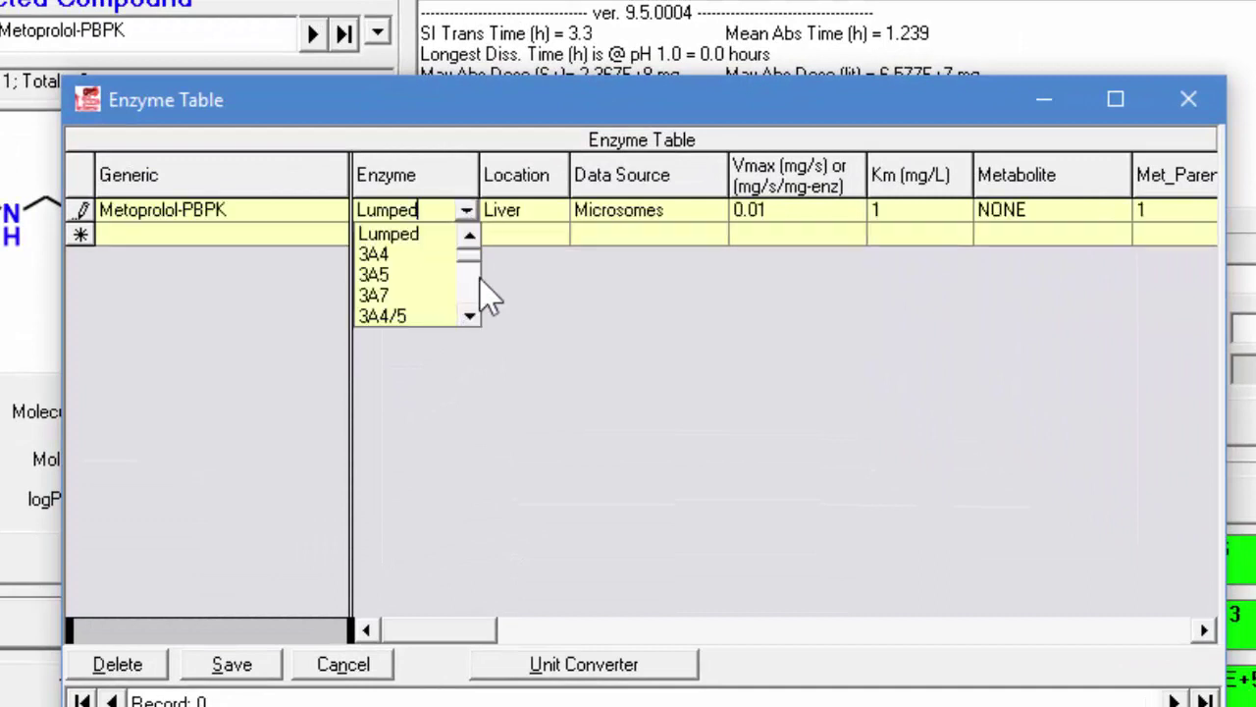
{"action": "scroll", "coordinate": [480, 285], "scroll_direction": "down", "scroll_amount": 3}
{"action": "left_click", "coordinate": [372, 276]}
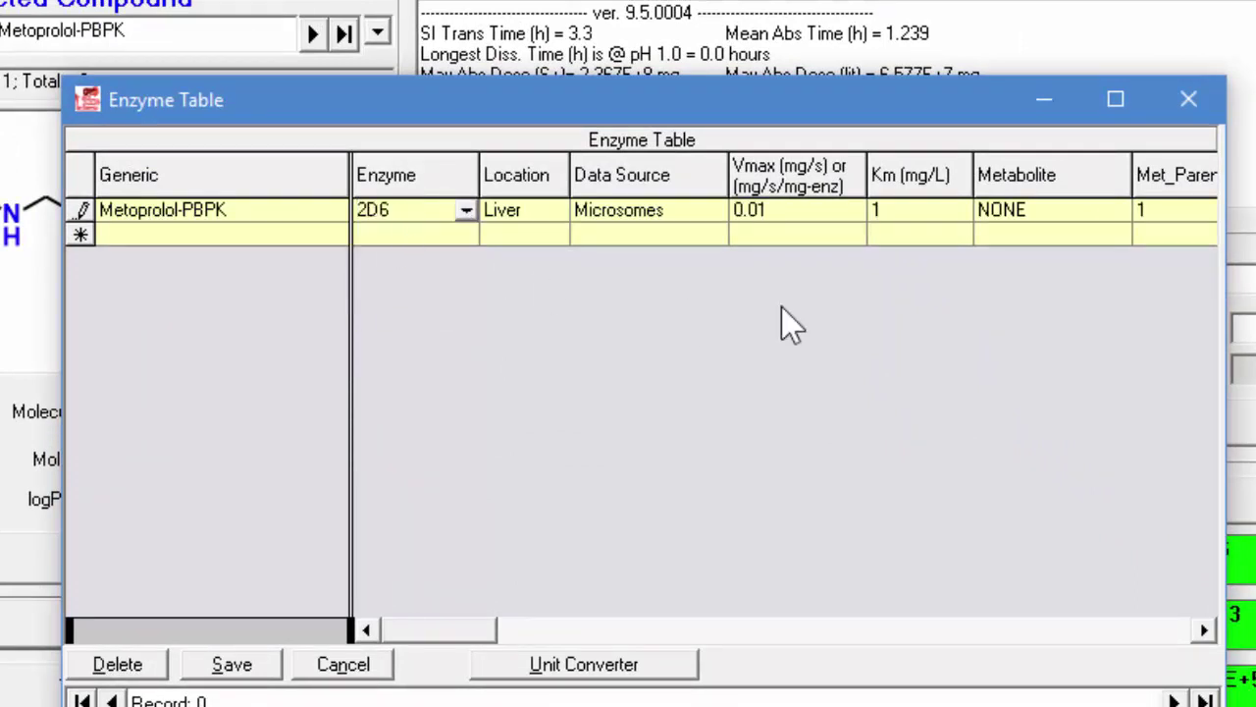
{"action": "left_click", "coordinate": [562, 213]}
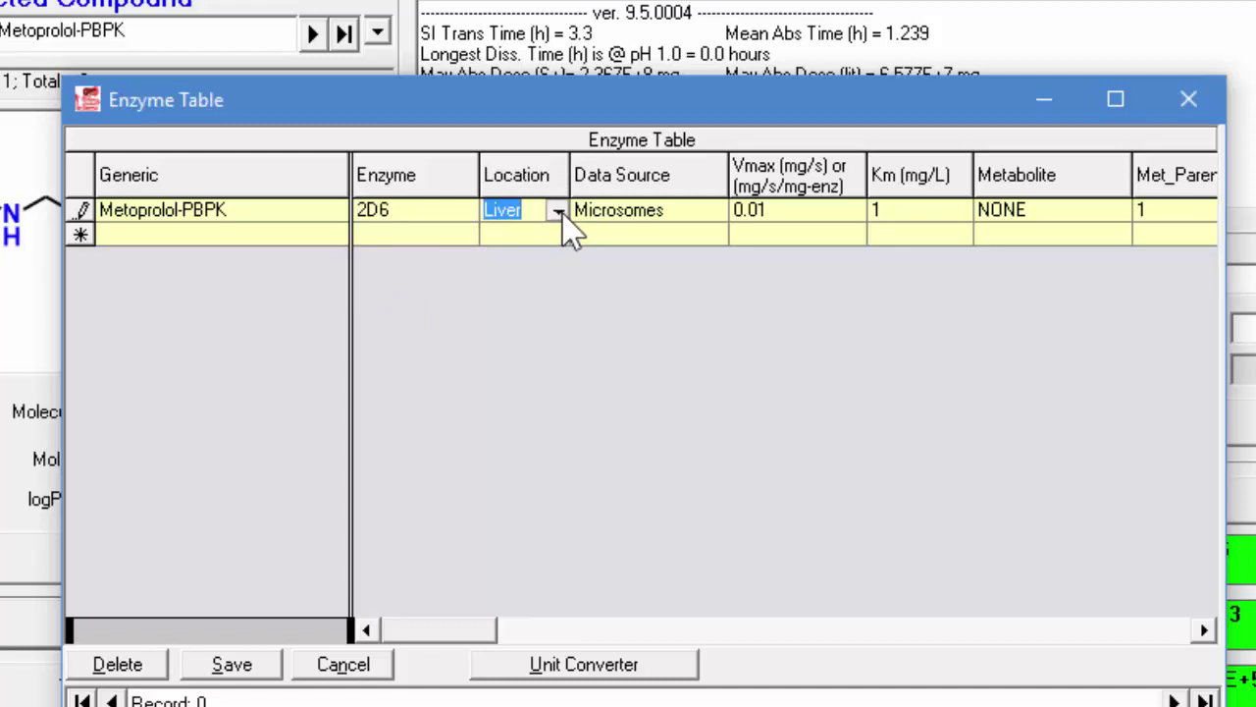
{"action": "left_click", "coordinate": [560, 215]}
{"action": "left_click", "coordinate": [527, 268]}
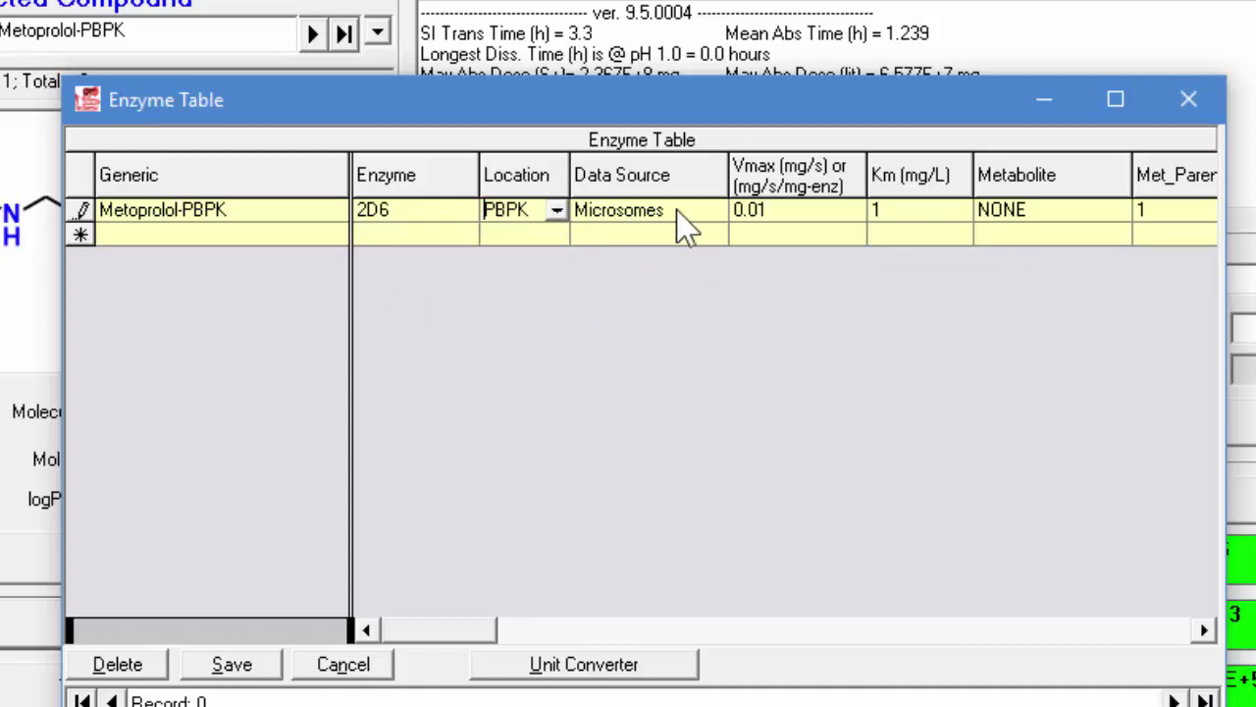
Convert the unbound microsomal Km of 26 umol/L and Vmax of 423 pmol/min/mg protein for 2D6 and transfer both to the enzyme table.
{"action": "left_click", "coordinate": [643, 658]}
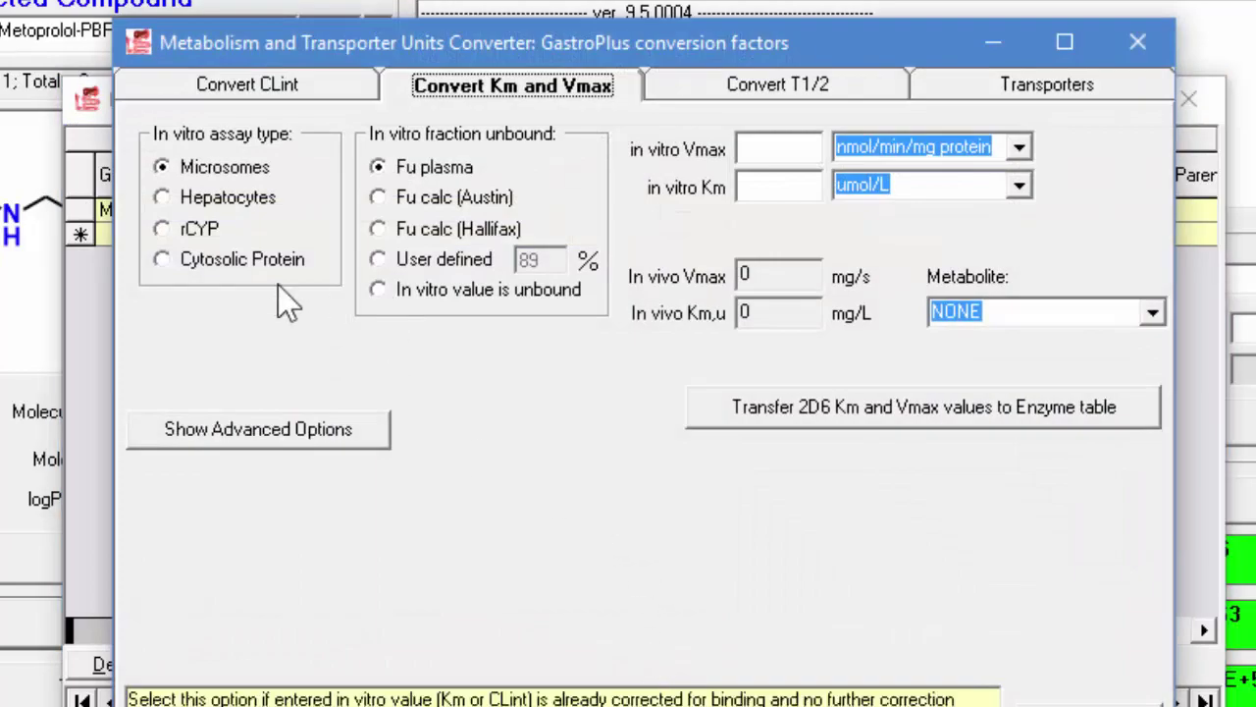
{"action": "left_click", "coordinate": [488, 299]}
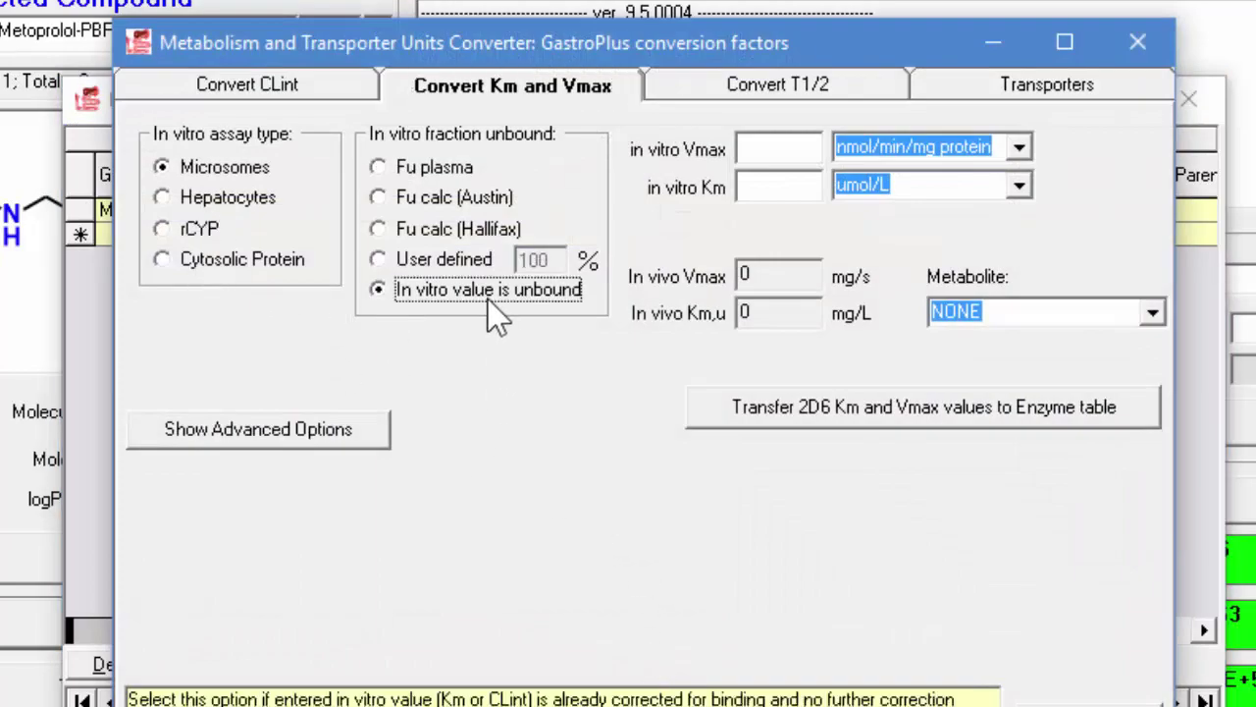
{"action": "left_click", "coordinate": [747, 183]}
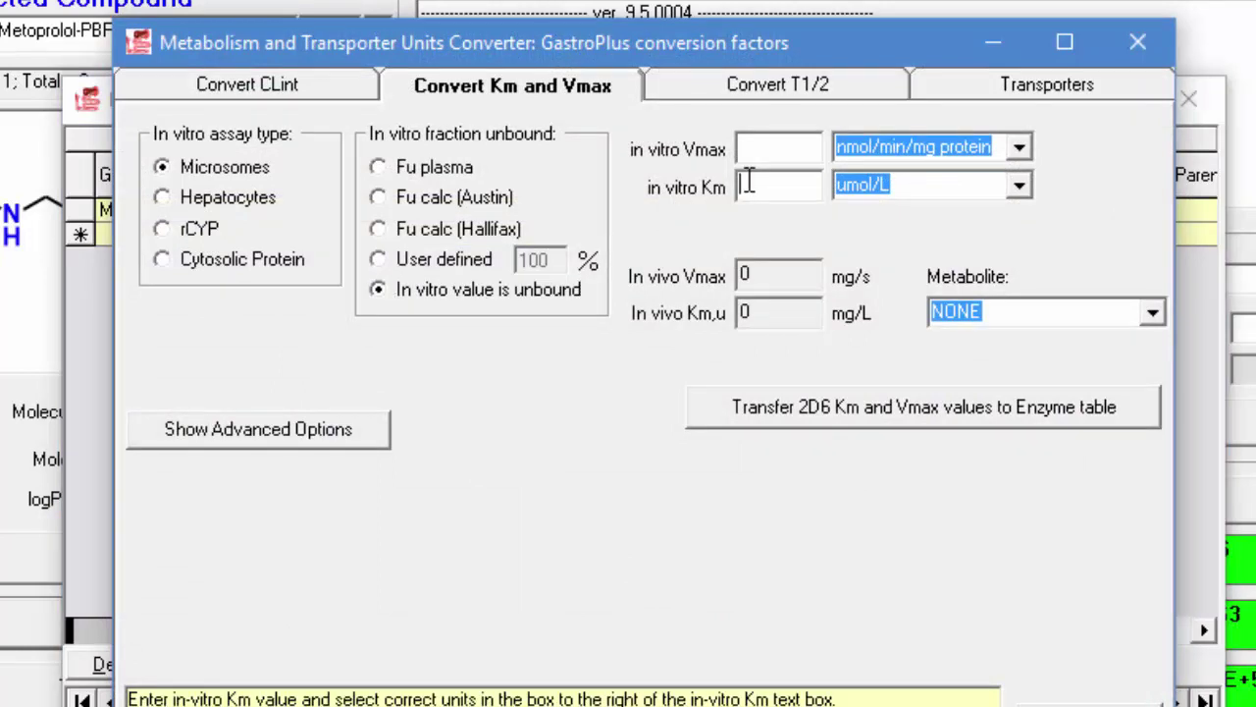
{"action": "type", "text": "26"}
{"action": "left_click", "coordinate": [761, 148]}
{"action": "type", "text": "428"}
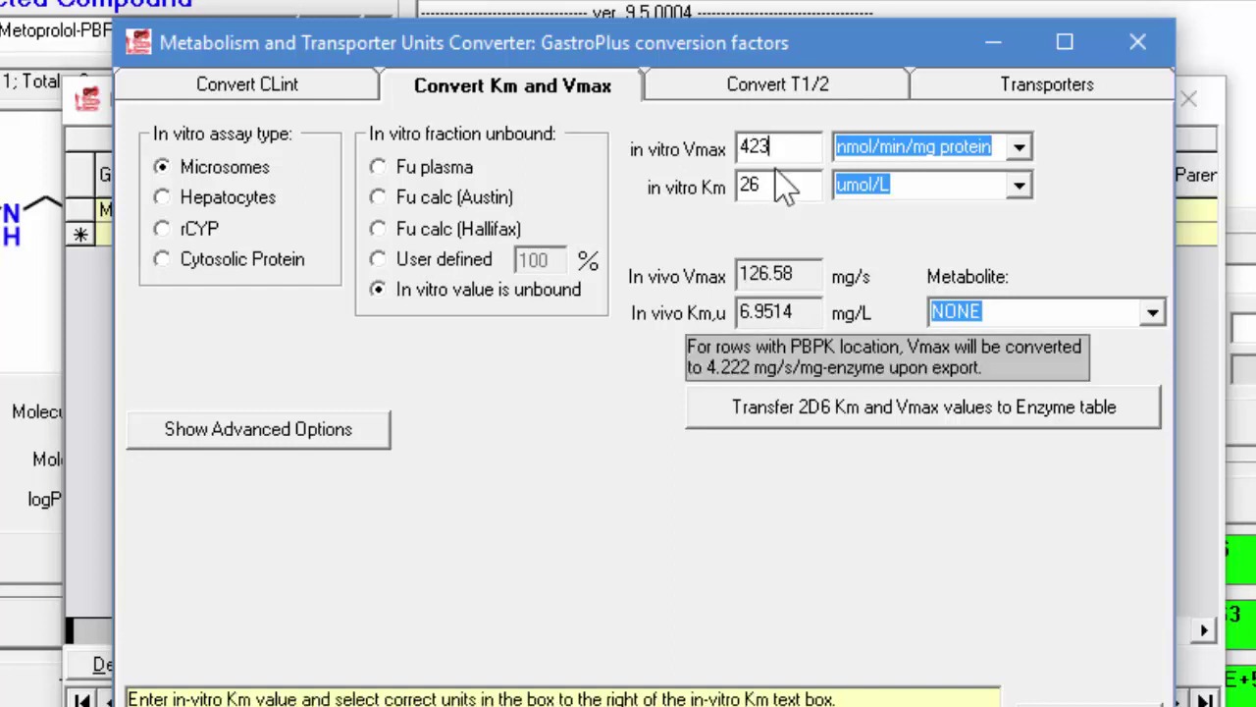
{"action": "left_click", "coordinate": [1020, 148]}
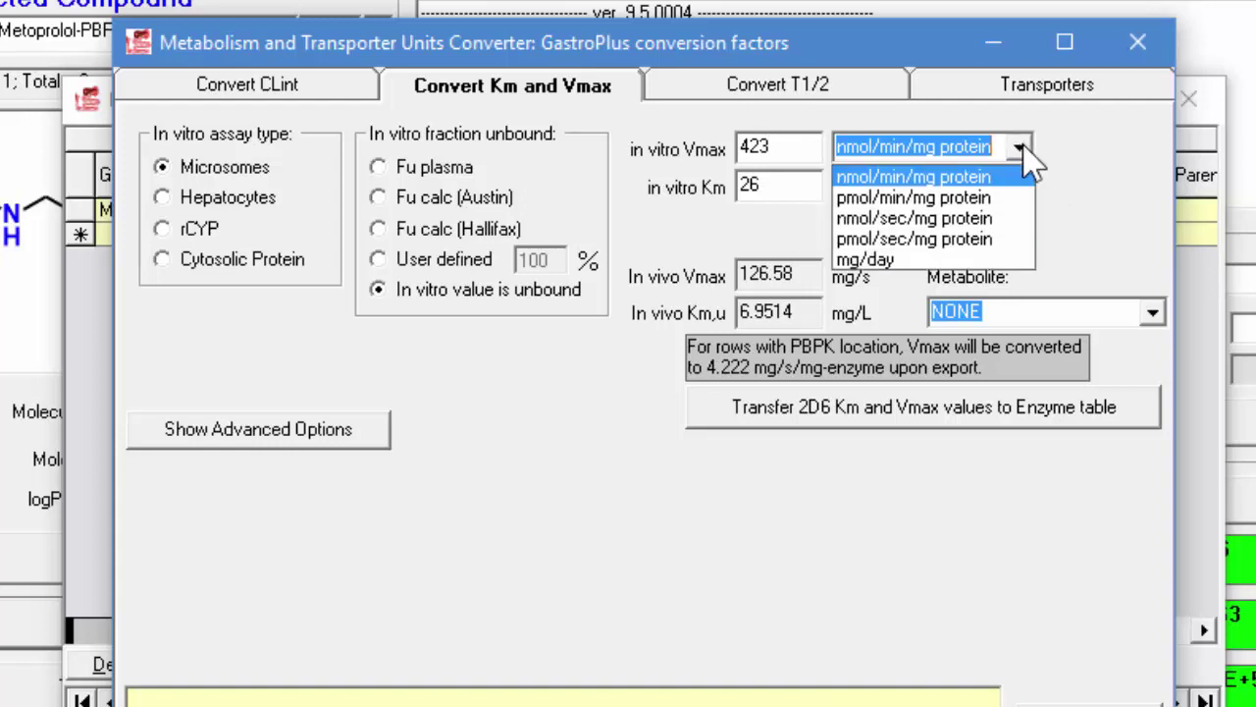
{"action": "left_click", "coordinate": [986, 197]}
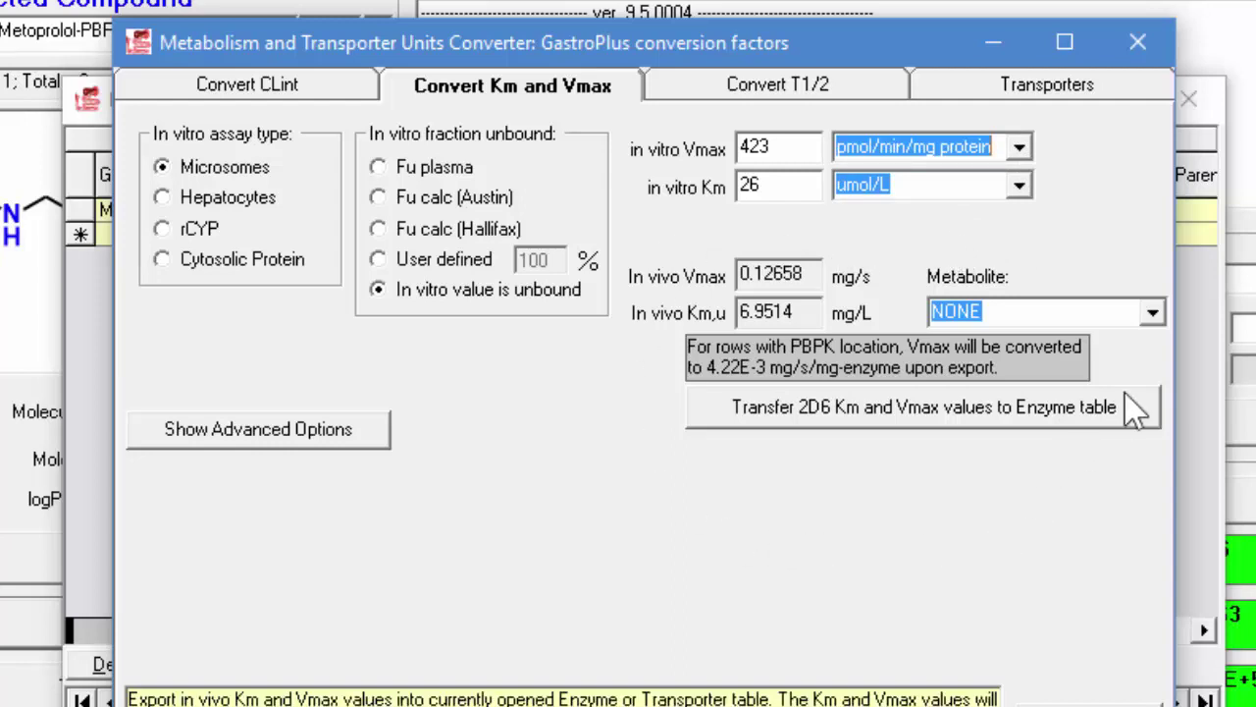
{"action": "left_click", "coordinate": [940, 429]}
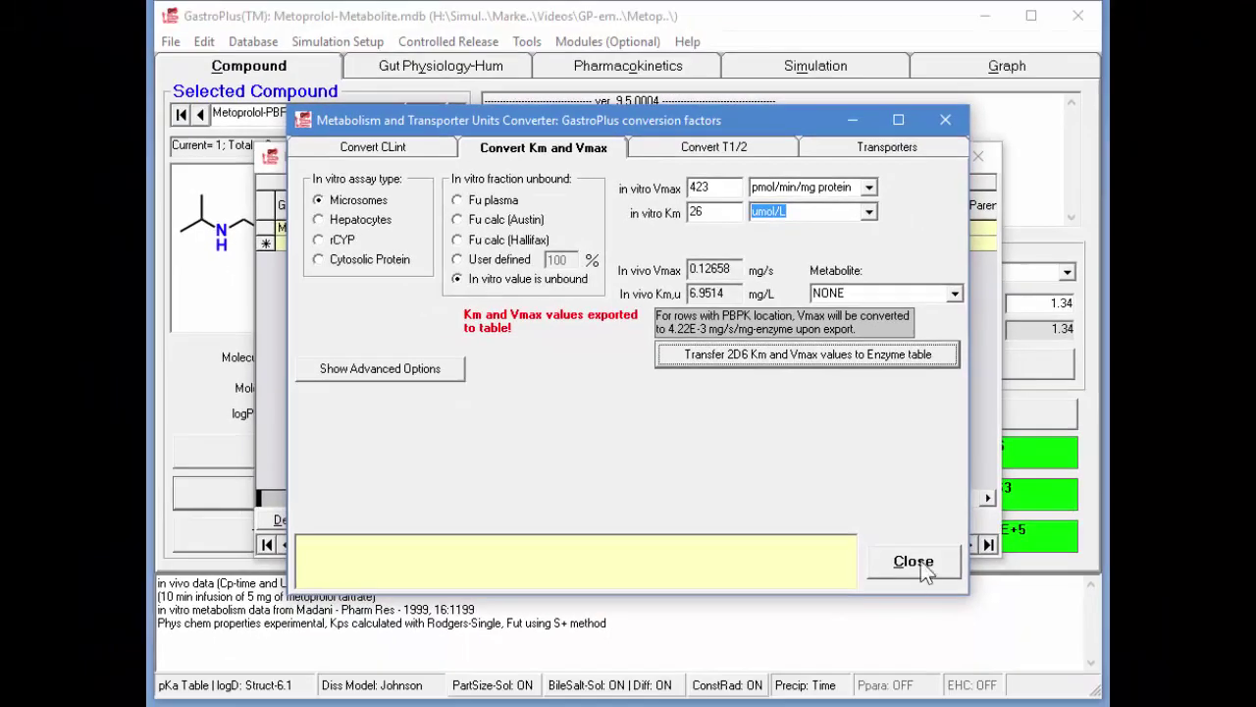
{"action": "left_click", "coordinate": [913, 561]}
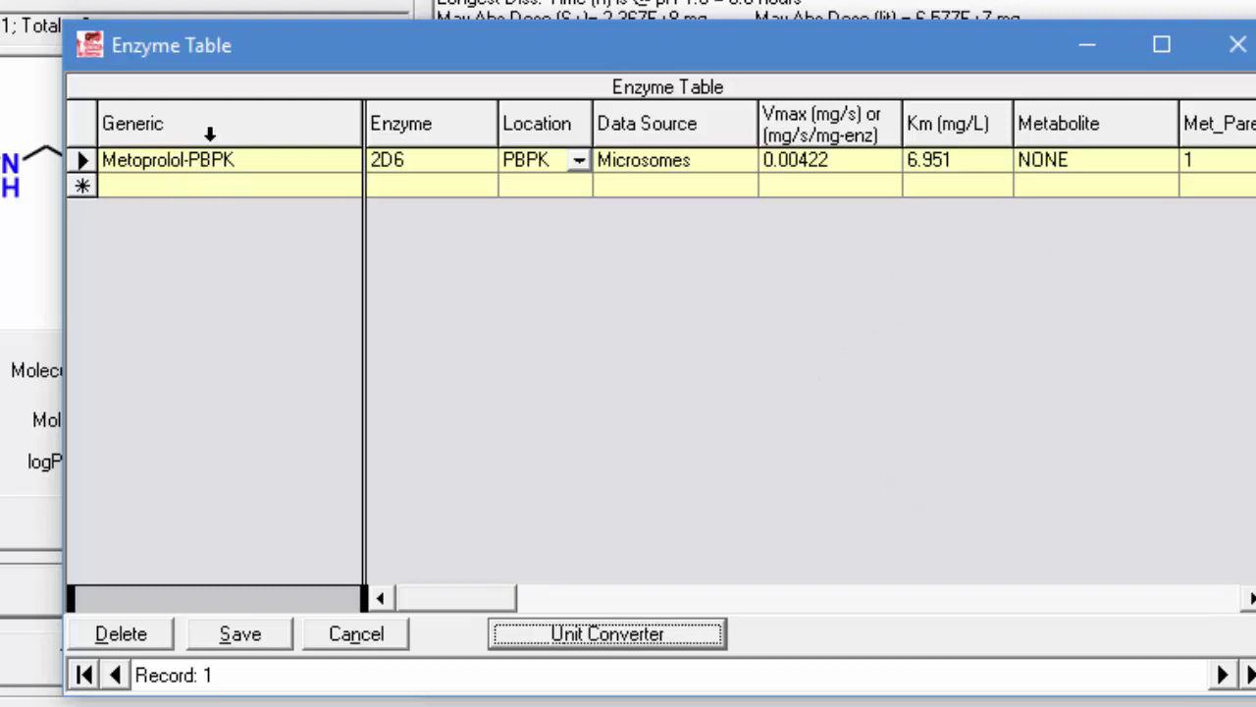
Assign Metabolites-PBPK as the metabolite formed by 2D6 in the Metoprolol-PBPK enzyme table and save the table.
{"action": "left_click", "coordinate": [1173, 167]}
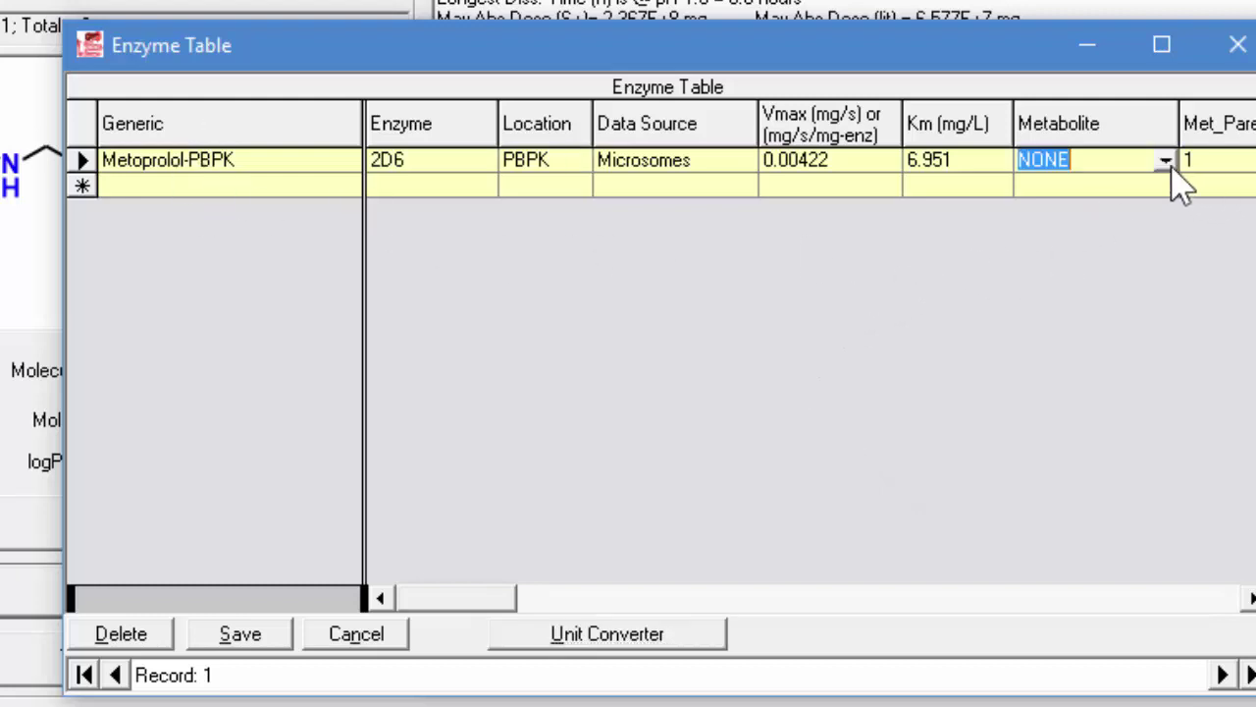
{"action": "left_click", "coordinate": [1165, 161]}
{"action": "left_click", "coordinate": [1120, 230]}
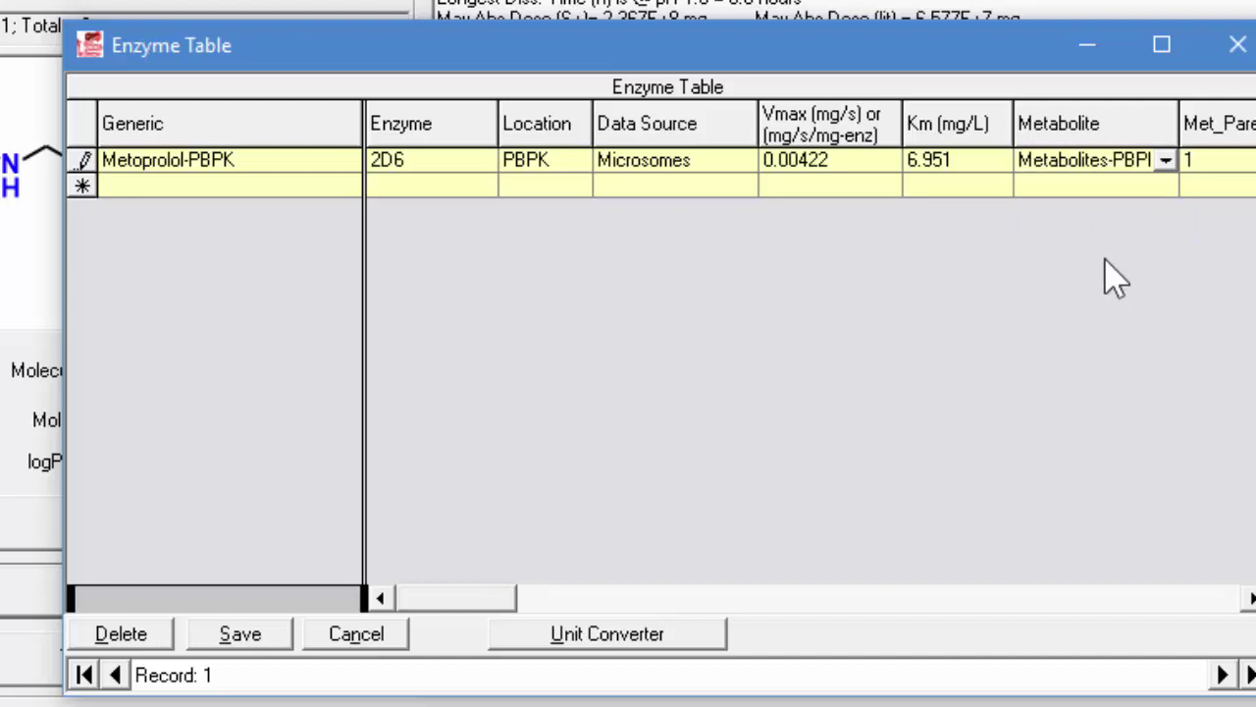
{"action": "left_click", "coordinate": [252, 640]}
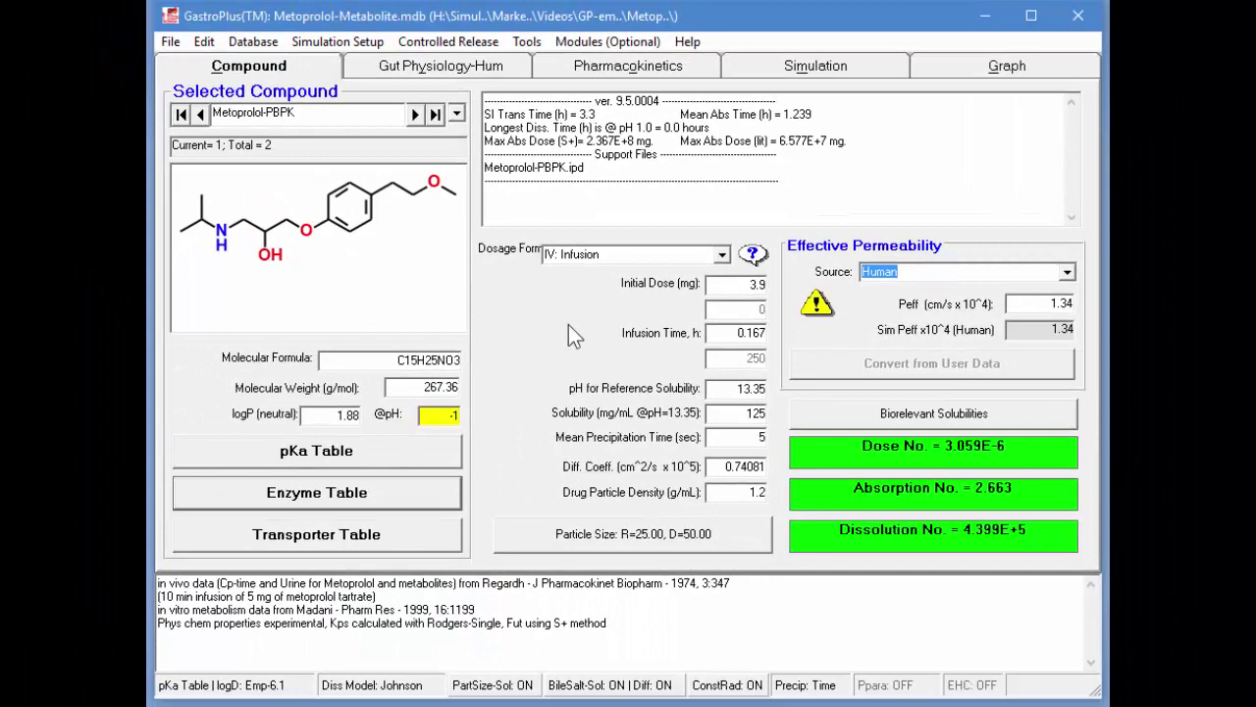
Examine the enzyme expression levels of the liver tissue in the PBPK model, including 2D6, and leave the model editor without saving the tissue.
{"action": "left_click", "coordinate": [569, 67]}
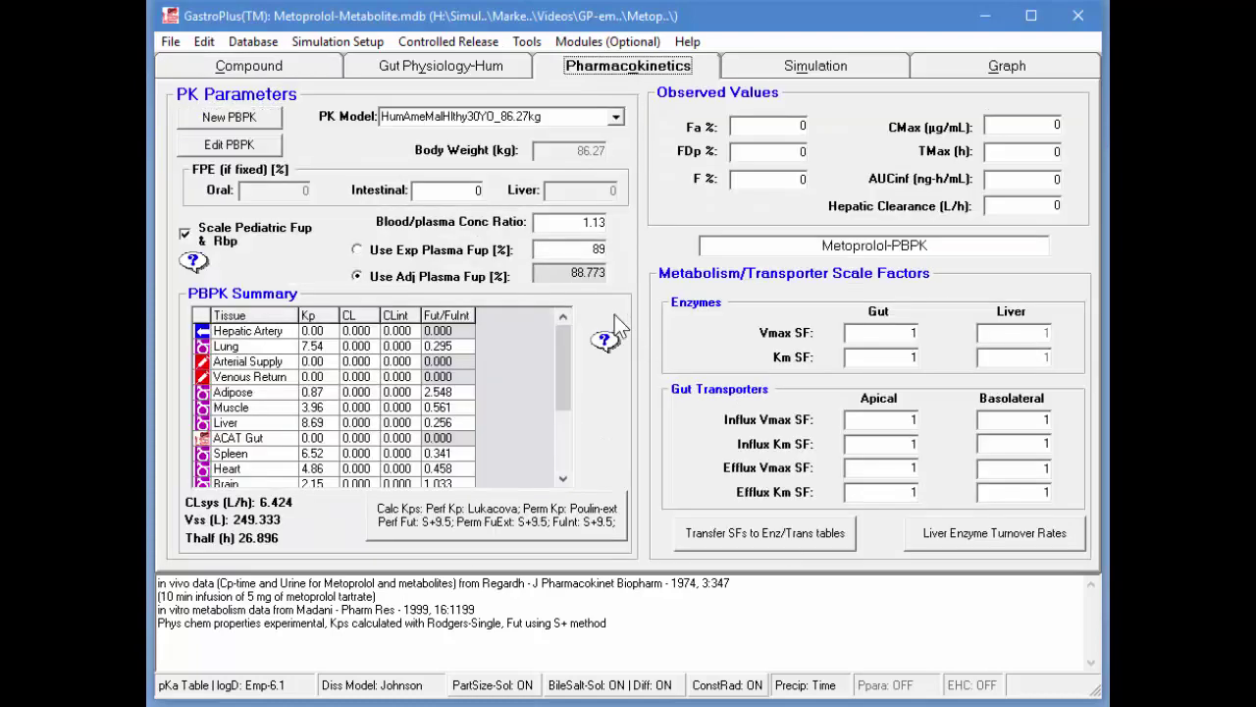
{"action": "left_click", "coordinate": [273, 148]}
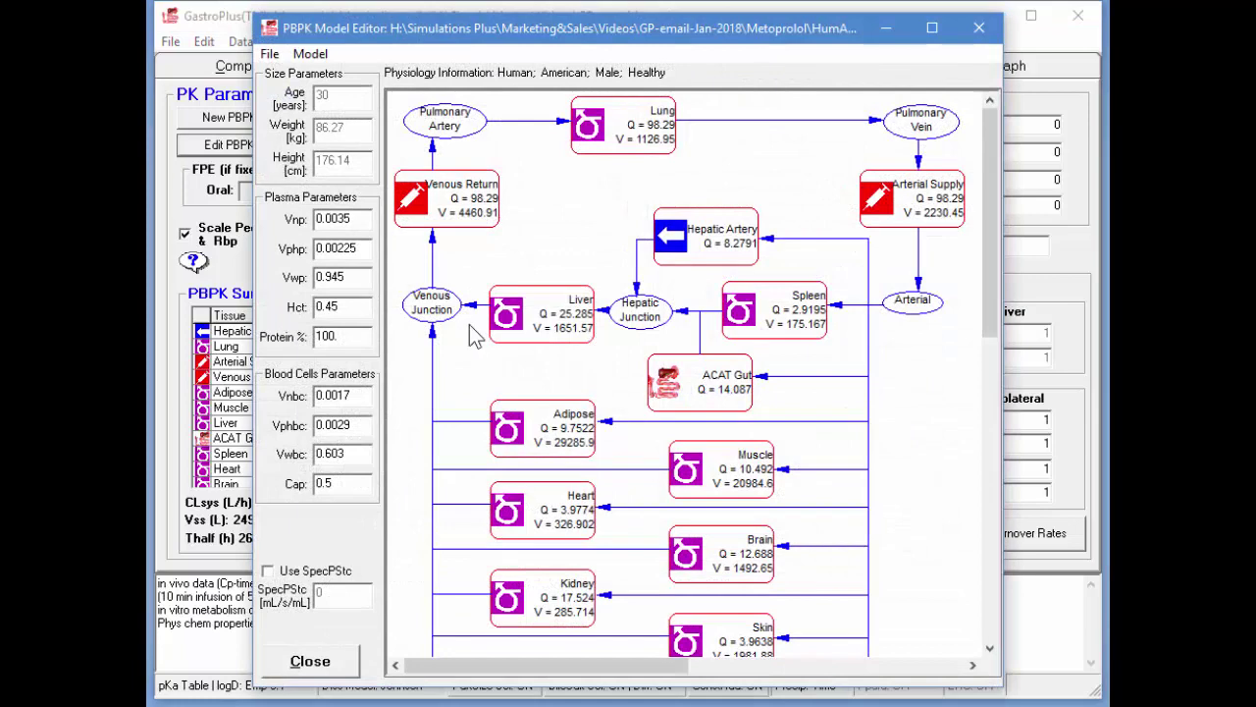
{"action": "double_click", "coordinate": [546, 314]}
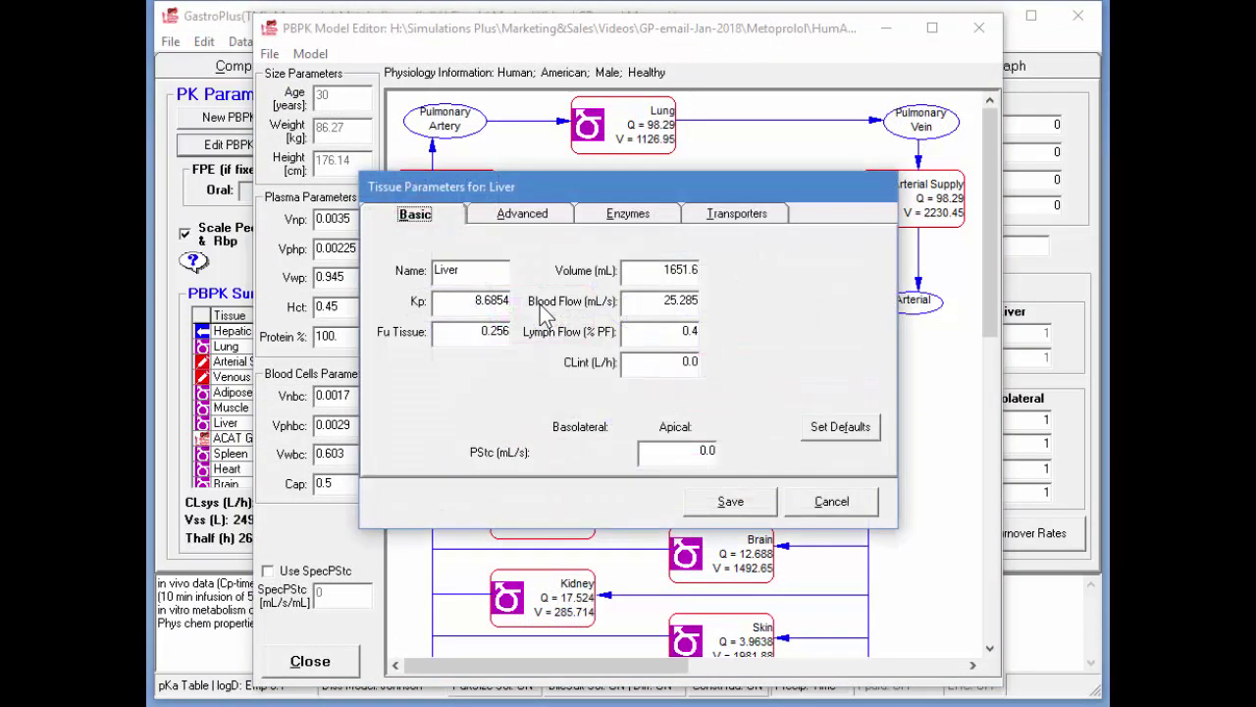
{"action": "left_click", "coordinate": [620, 214]}
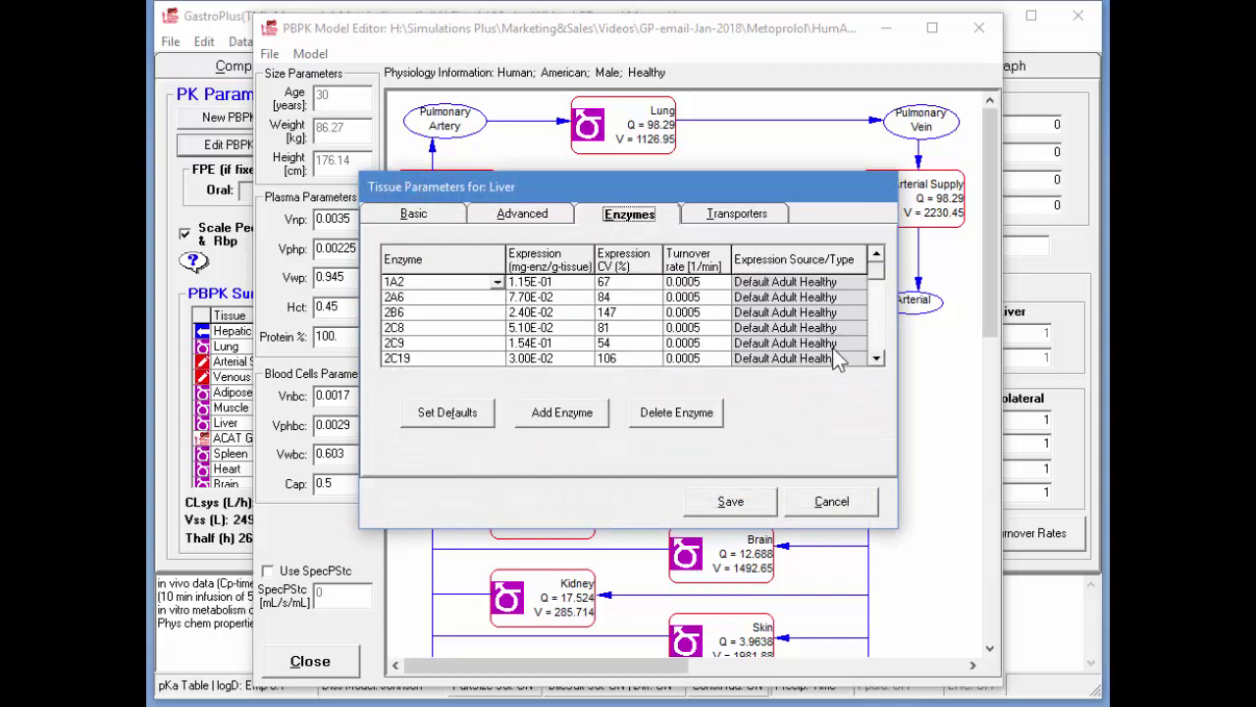
{"action": "left_click", "coordinate": [878, 357]}
{"action": "left_click", "coordinate": [879, 357]}
{"action": "left_click", "coordinate": [878, 357]}
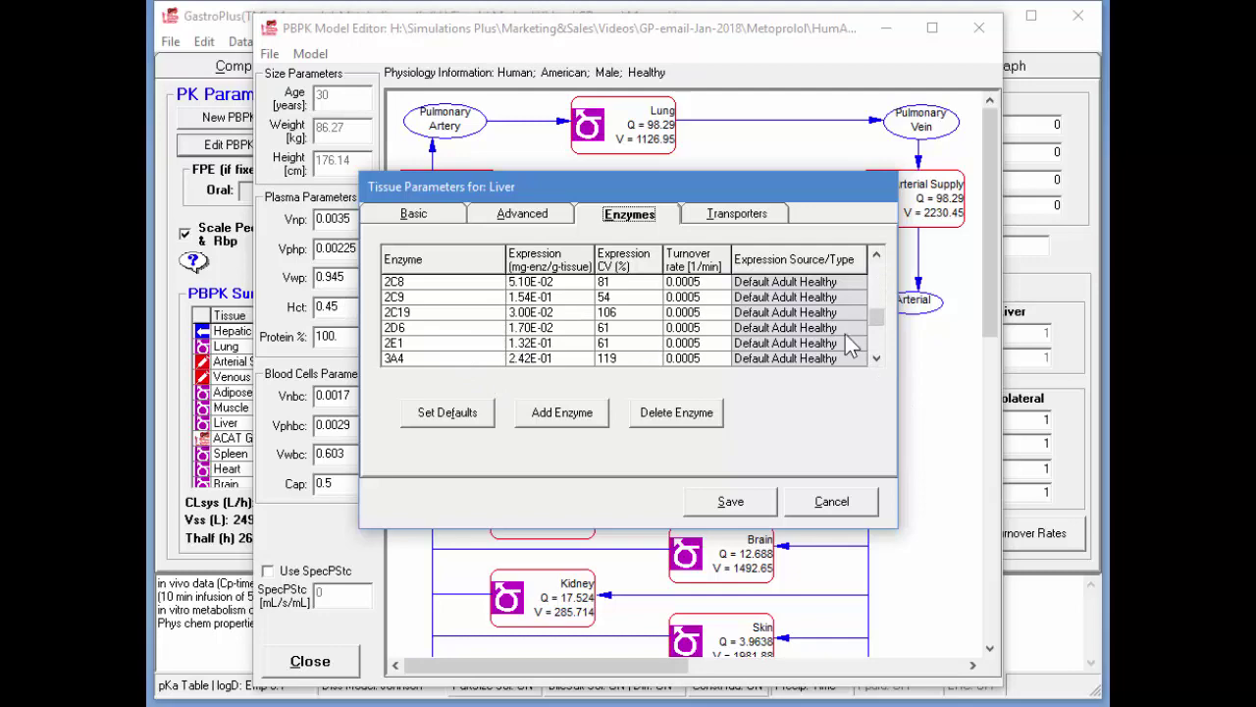
{"action": "left_click", "coordinate": [832, 505]}
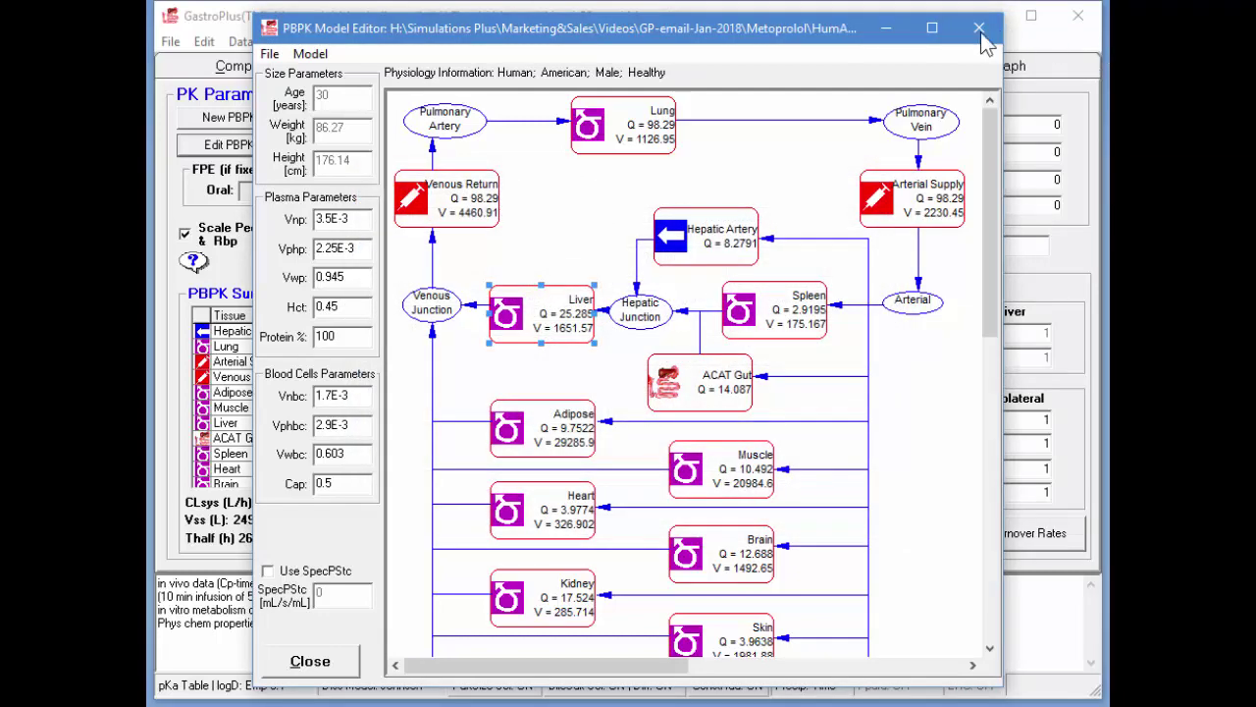
{"action": "left_click", "coordinate": [976, 30]}
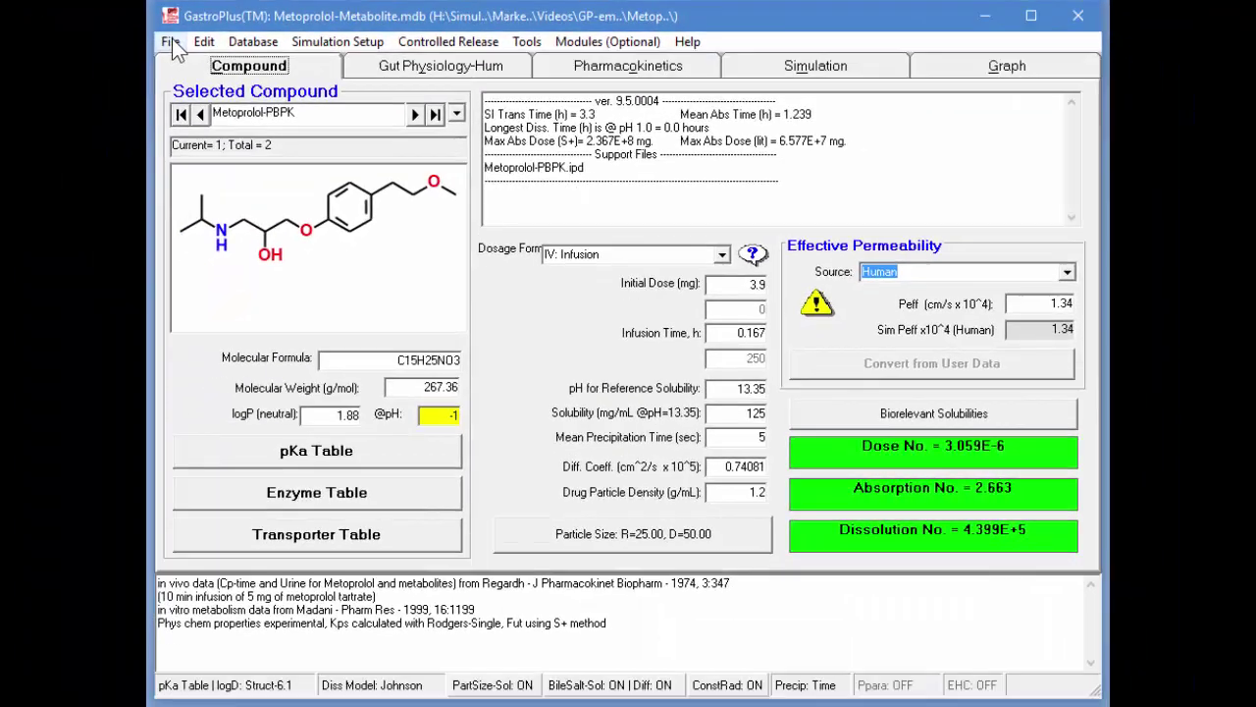
Open the IV tissue/plasma concentration-time data (.ipd) and examine the cumulative urine data for Metoprolol-PBPK and Metabolites-PBPK.
{"action": "left_click", "coordinate": [172, 38]}
{"action": "mouse_move", "coordinate": [217, 142]}
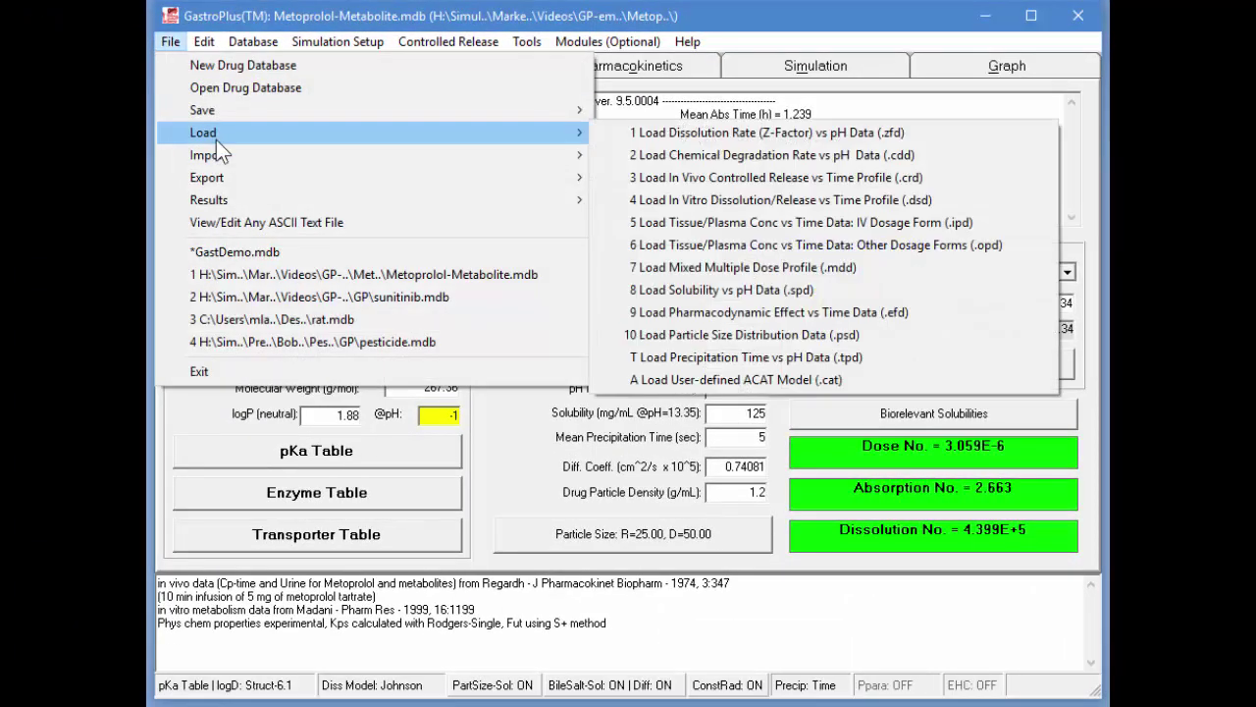
{"action": "left_click", "coordinate": [842, 222]}
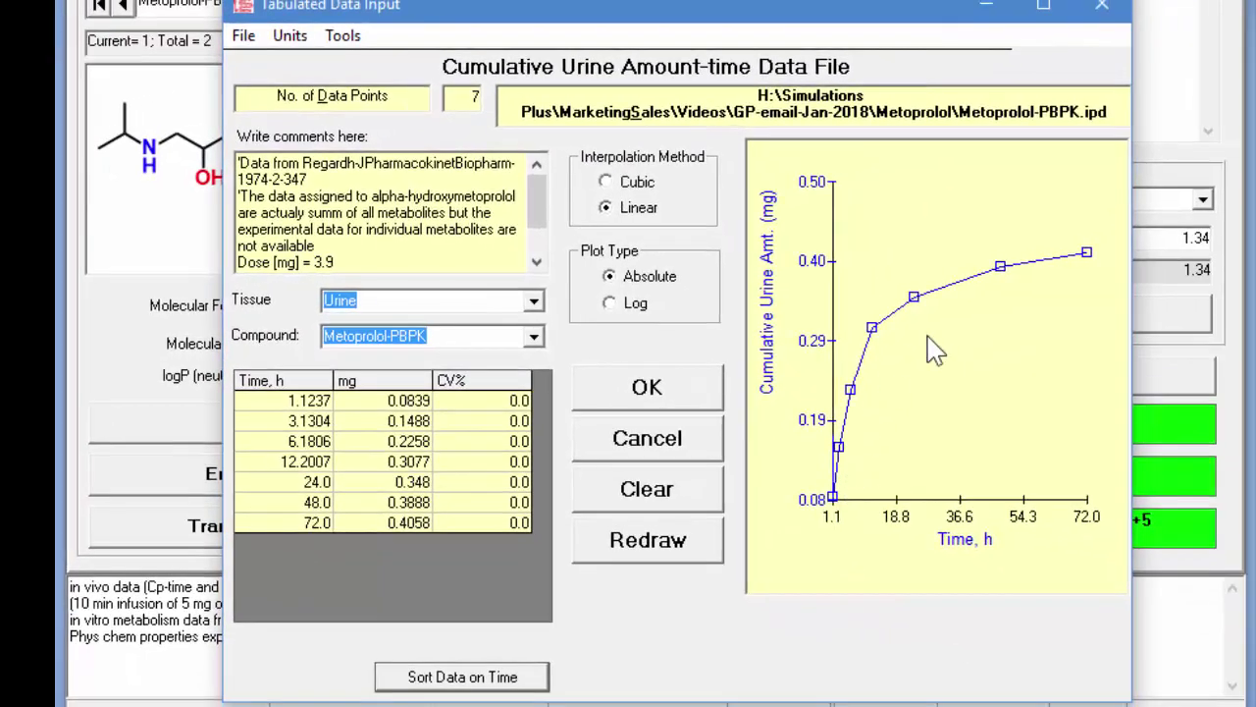
{"action": "left_click", "coordinate": [534, 336]}
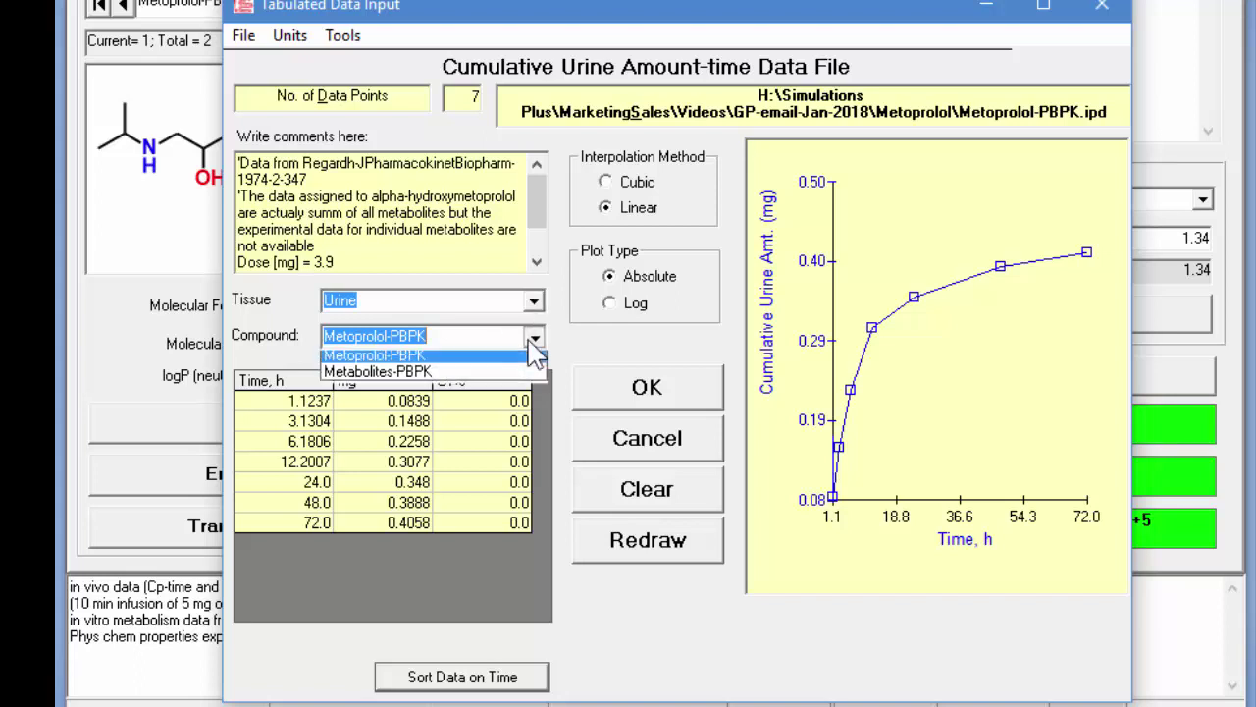
{"action": "left_click", "coordinate": [496, 383]}
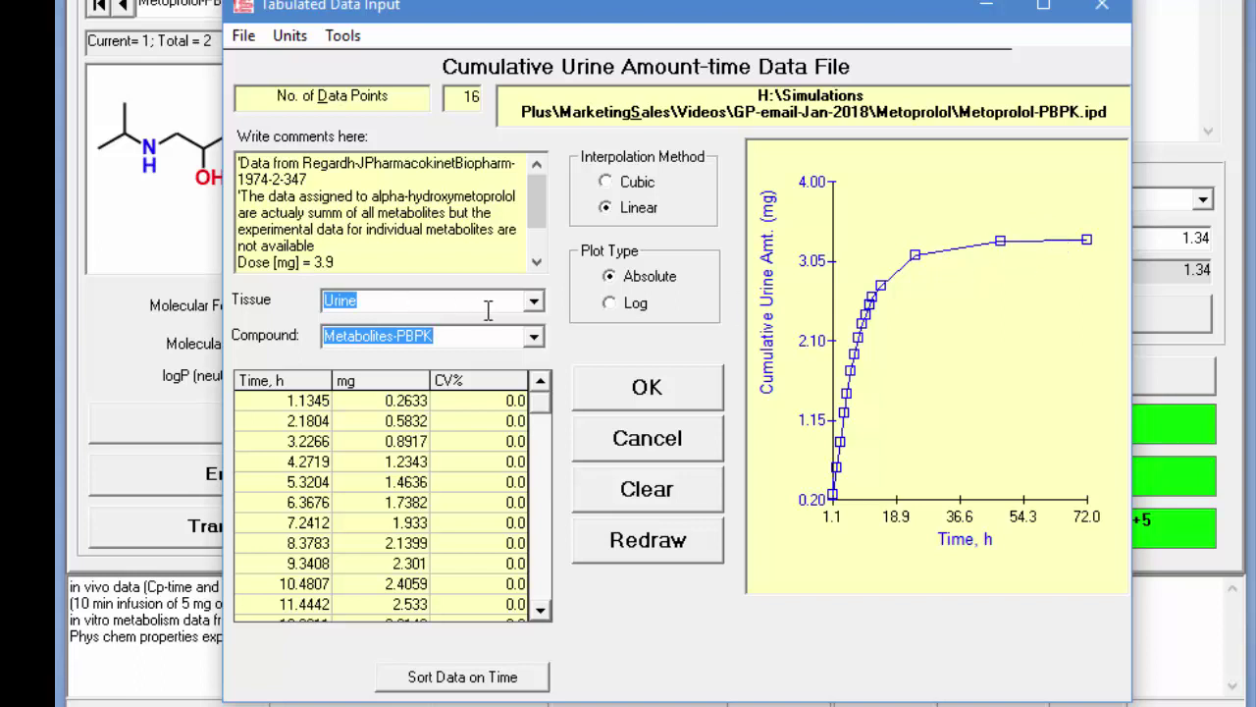
Examine the Venous Return concentration-time data for Metabolites-PBPK and Metoprolol-PBPK, and close the data file.
{"action": "left_click", "coordinate": [535, 302]}
{"action": "scroll", "coordinate": [446, 344], "scroll_direction": "up", "scroll_amount": 3}
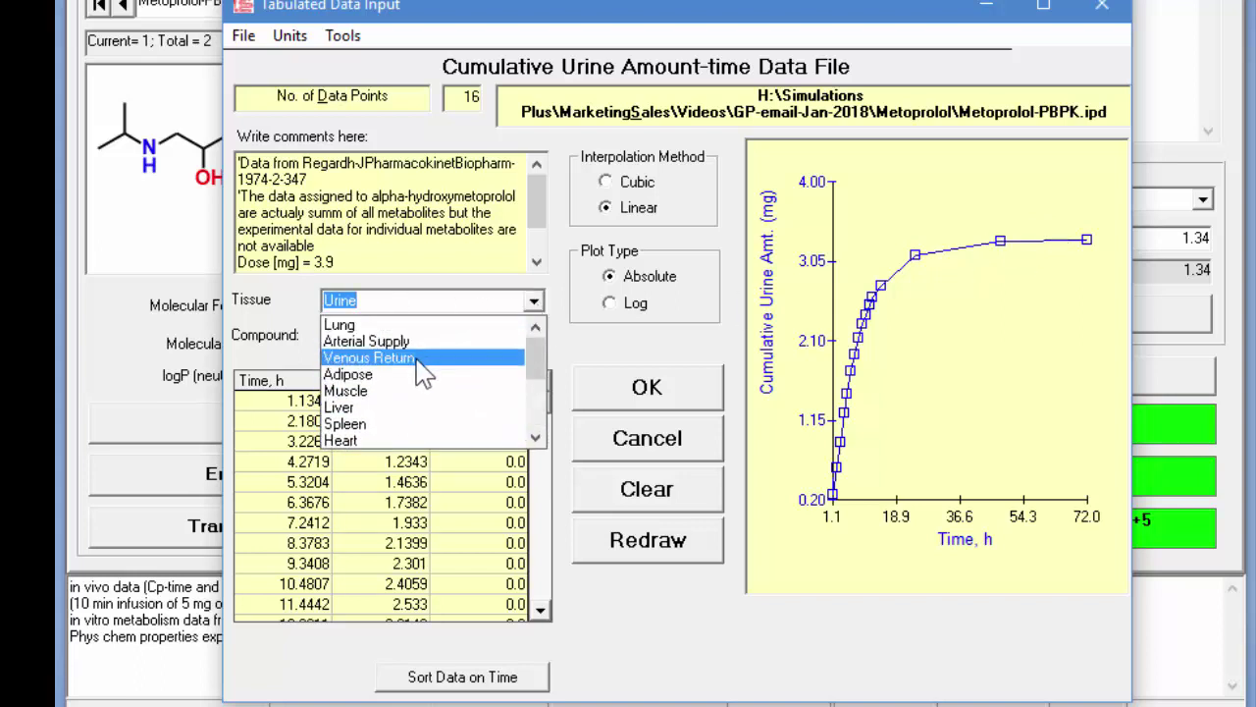
{"action": "left_click", "coordinate": [422, 359]}
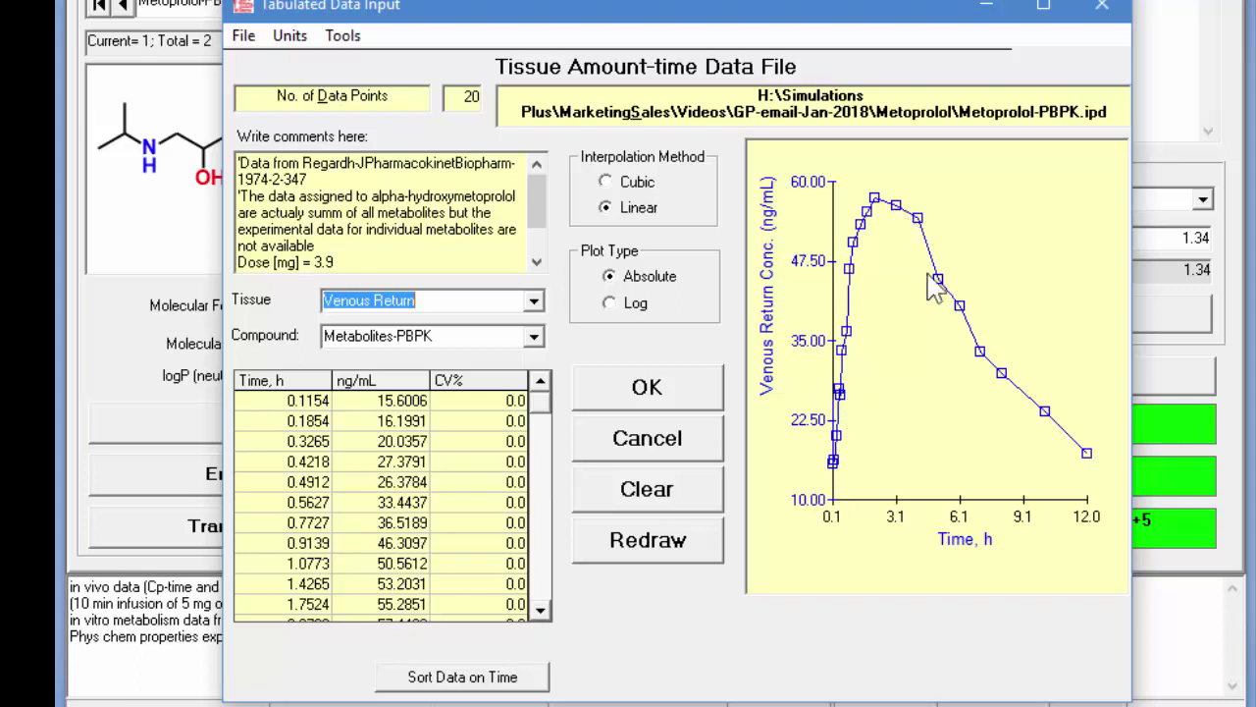
{"action": "left_click", "coordinate": [532, 337]}
{"action": "left_click", "coordinate": [490, 361]}
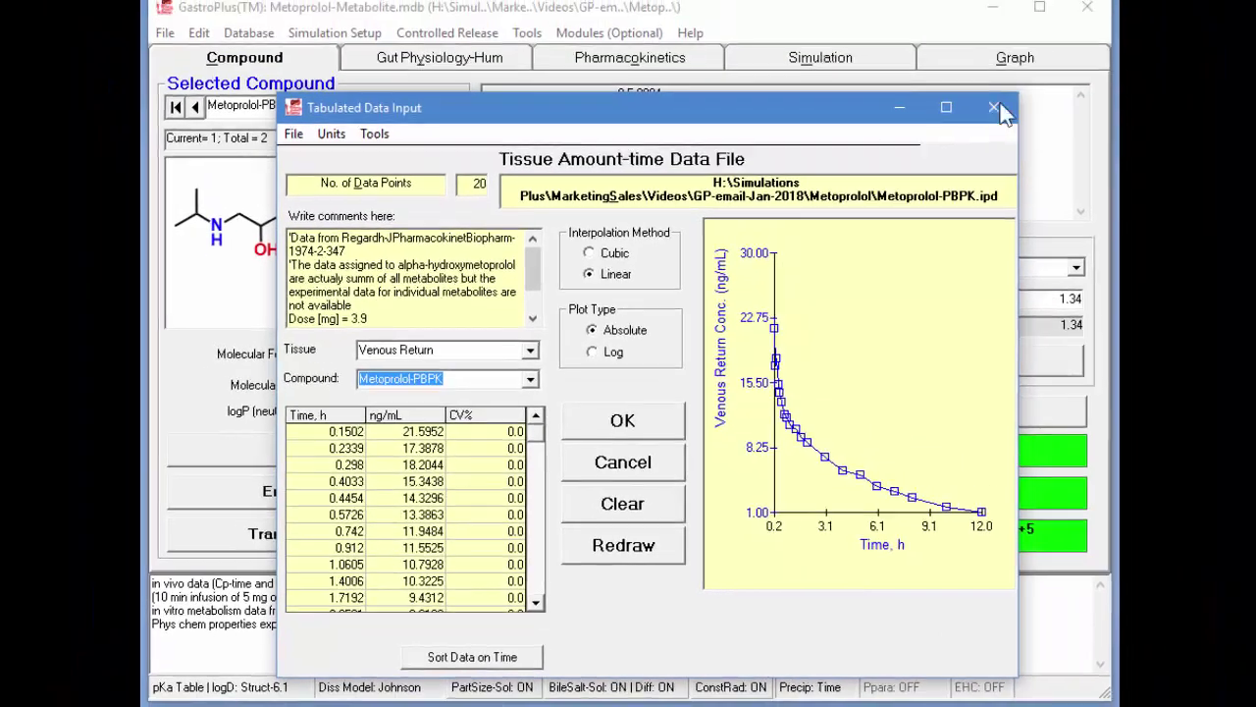
{"action": "left_click", "coordinate": [647, 386]}
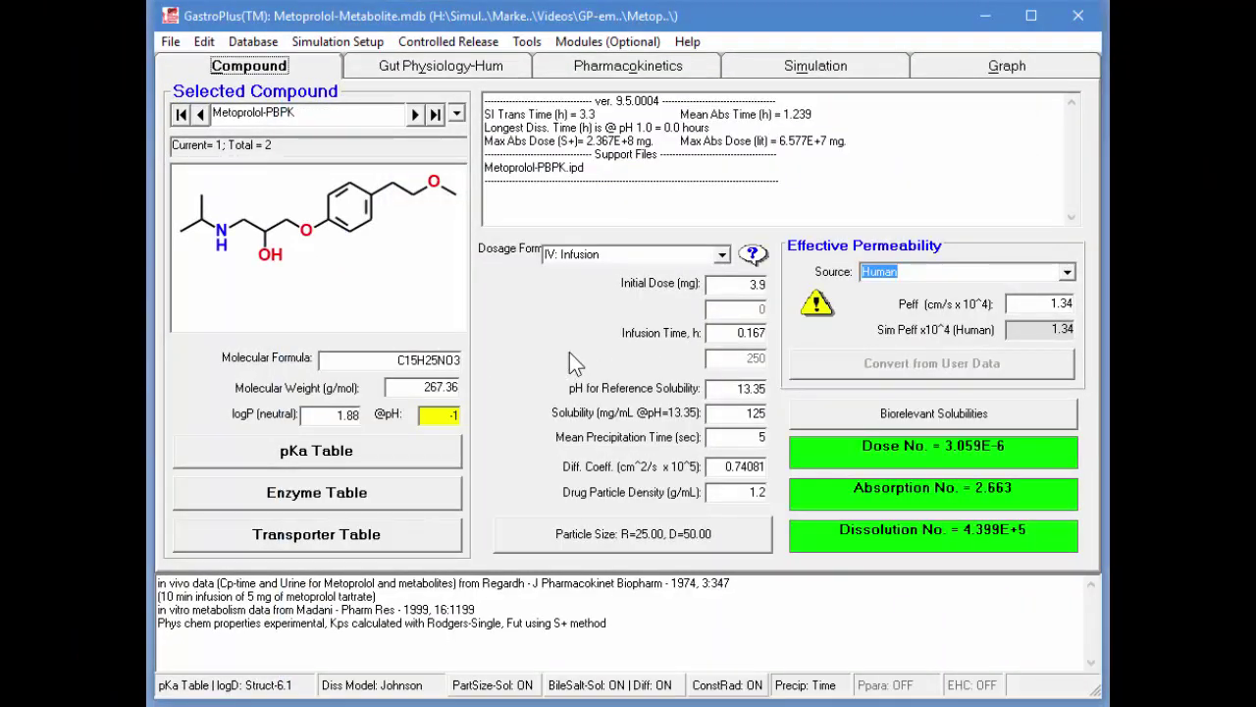
Start a single simulation of the Metoprolol-PBPK record.
{"action": "left_click", "coordinate": [753, 74]}
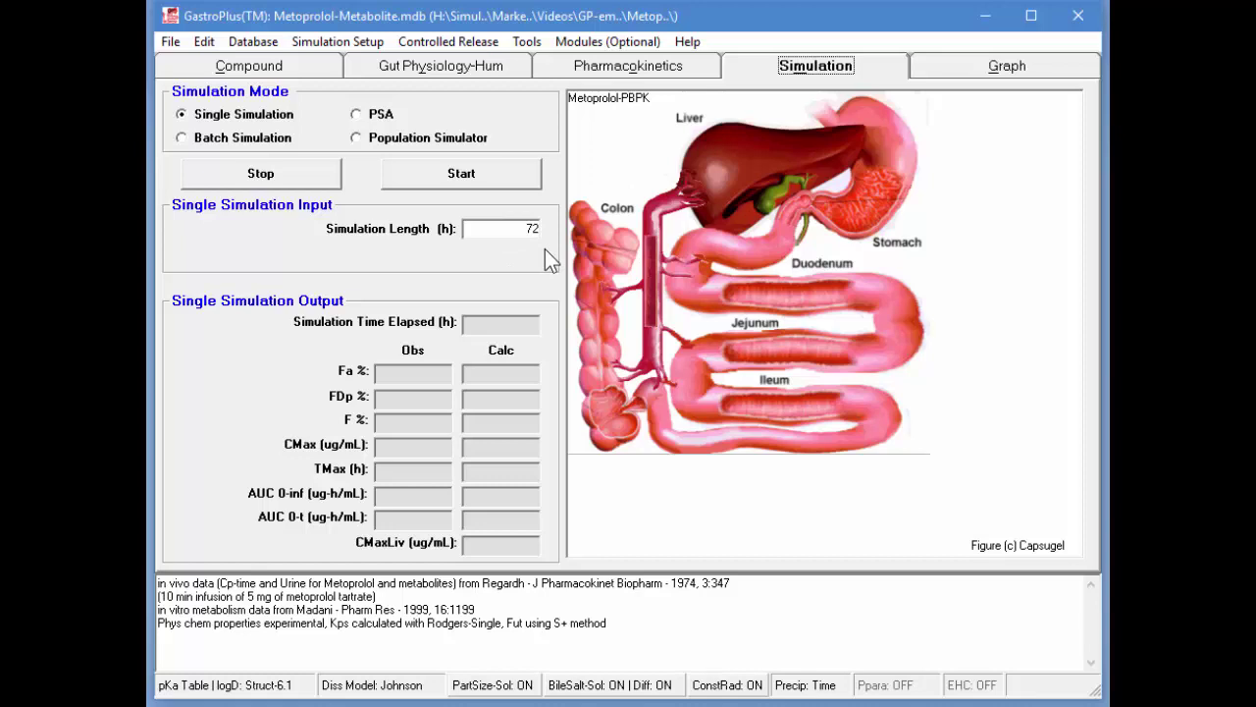
{"action": "left_click", "coordinate": [469, 173]}
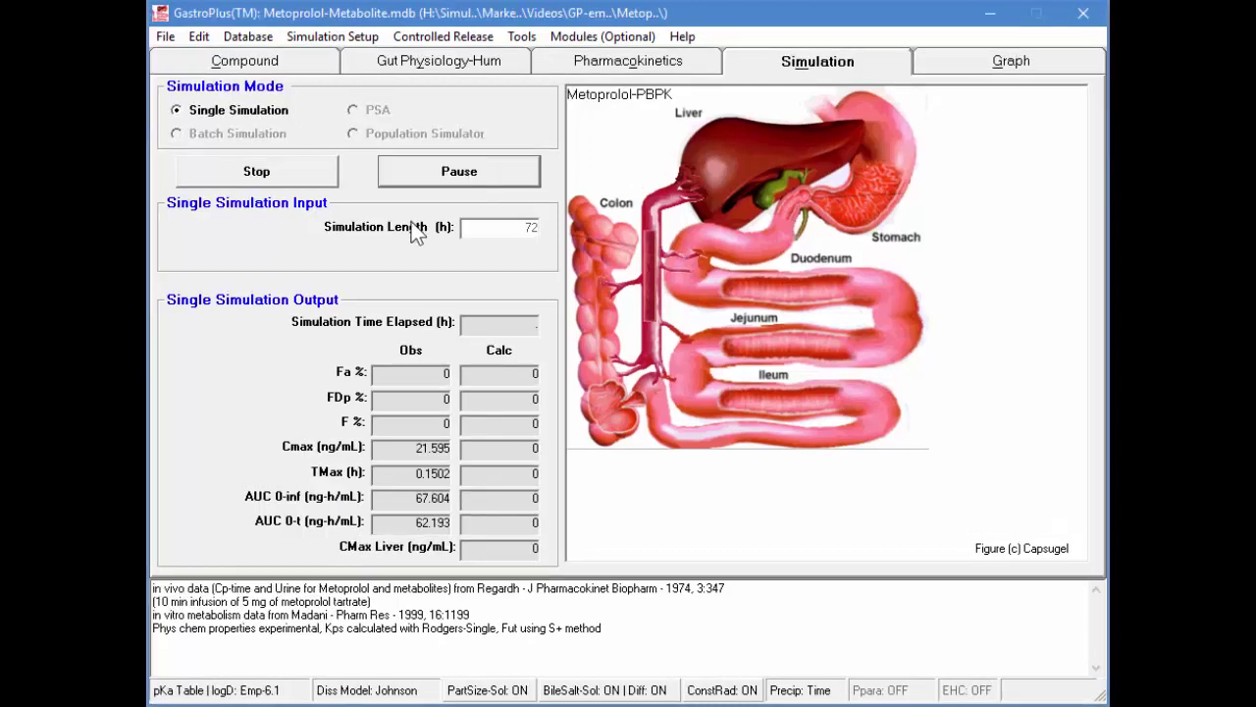